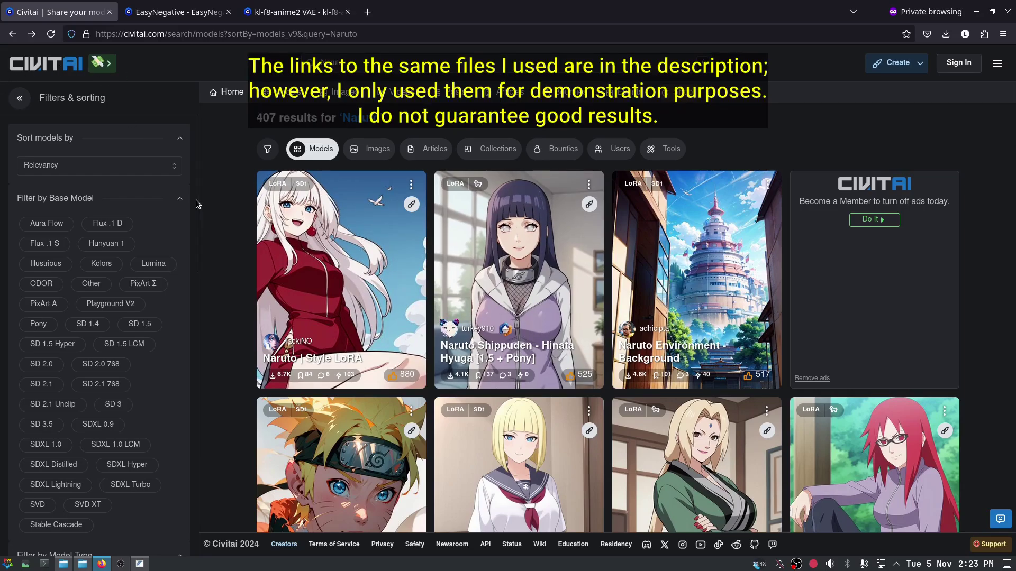
- Browse the Naruto model search results and open the Naruto Shippuden - Hinata Hyuga [1.5 + Pony] LoRA page
{"action": "scroll", "coordinate": [211, 228], "scroll_direction": "down", "scroll_amount": 8}
{"action": "scroll", "coordinate": [226, 258], "scroll_direction": "up", "scroll_amount": 8}
{"action": "scroll", "coordinate": [226, 258], "scroll_direction": "down", "scroll_amount": 2}
{"action": "left_click", "coordinate": [511, 177]}
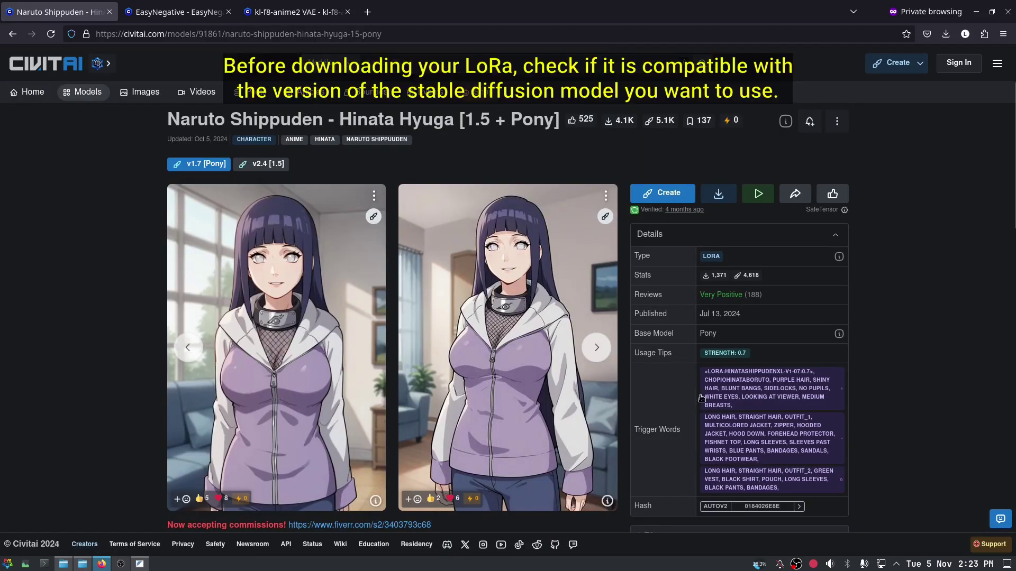
- Check the LoRA's base model in its details and switch to the v2.4 [1.5] version
{"action": "left_click_drag", "start_coordinate": [636, 332], "coordinate": [678, 335]}
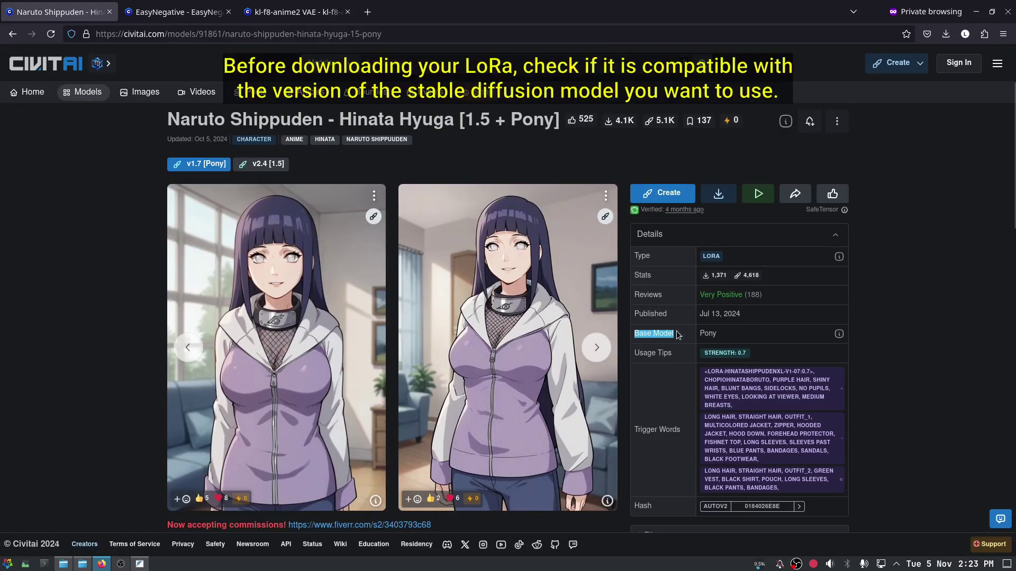
{"action": "left_click", "coordinate": [720, 338]}
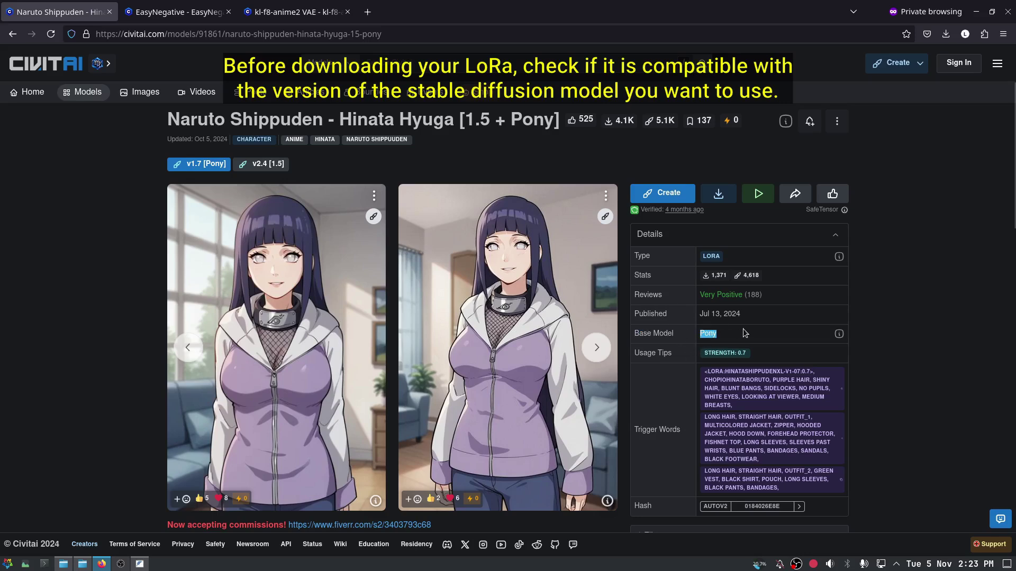
{"action": "left_click", "coordinate": [265, 165]}
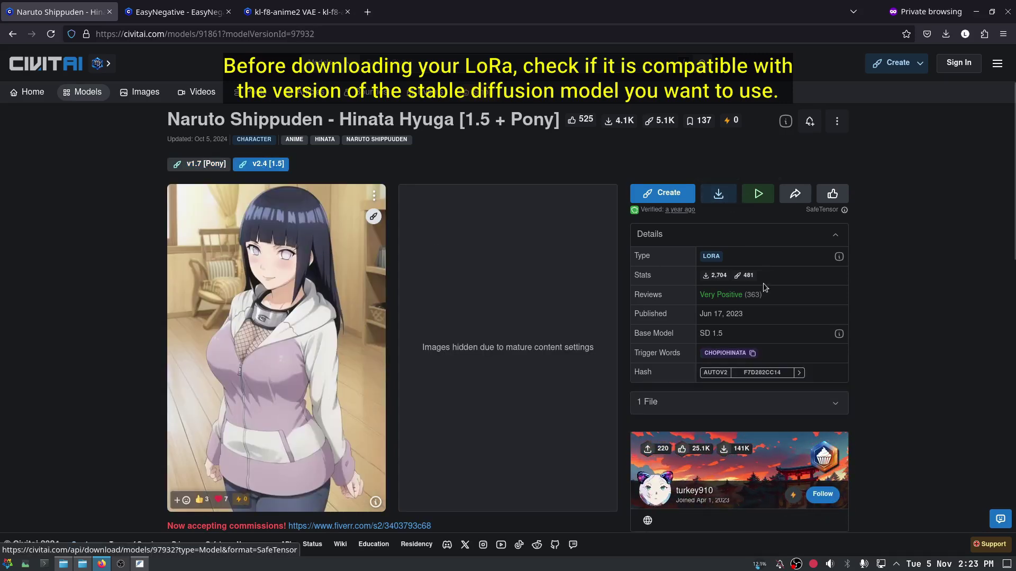
- Copy the trigger words of the General prompt (1.5) from ChopioHinata through "looking at viewer," in the model description
{"action": "scroll", "coordinate": [117, 316], "scroll_direction": "down", "scroll_amount": 6}
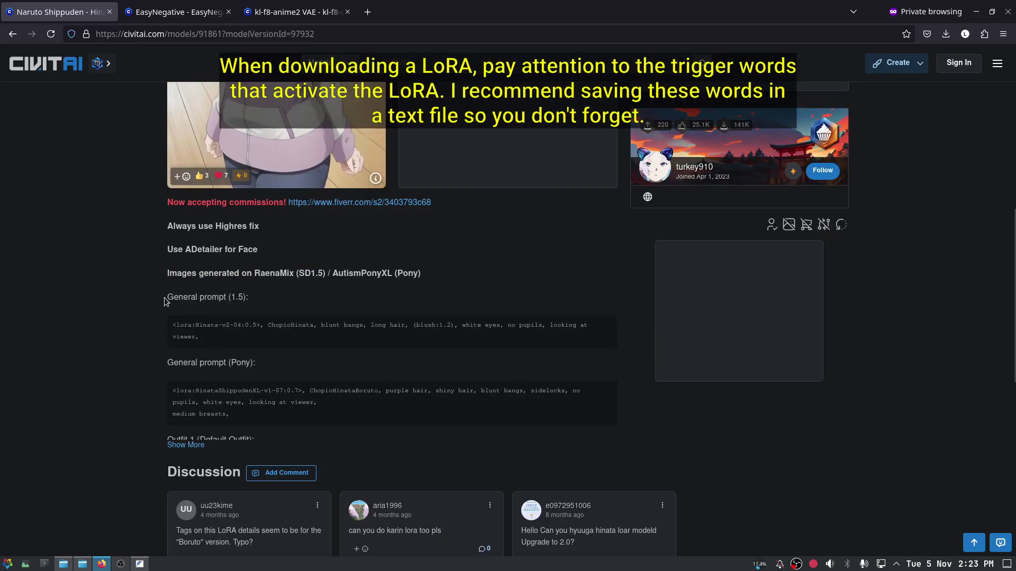
{"action": "left_click_drag", "start_coordinate": [167, 297], "coordinate": [259, 306]}
{"action": "left_click", "coordinate": [267, 325]}
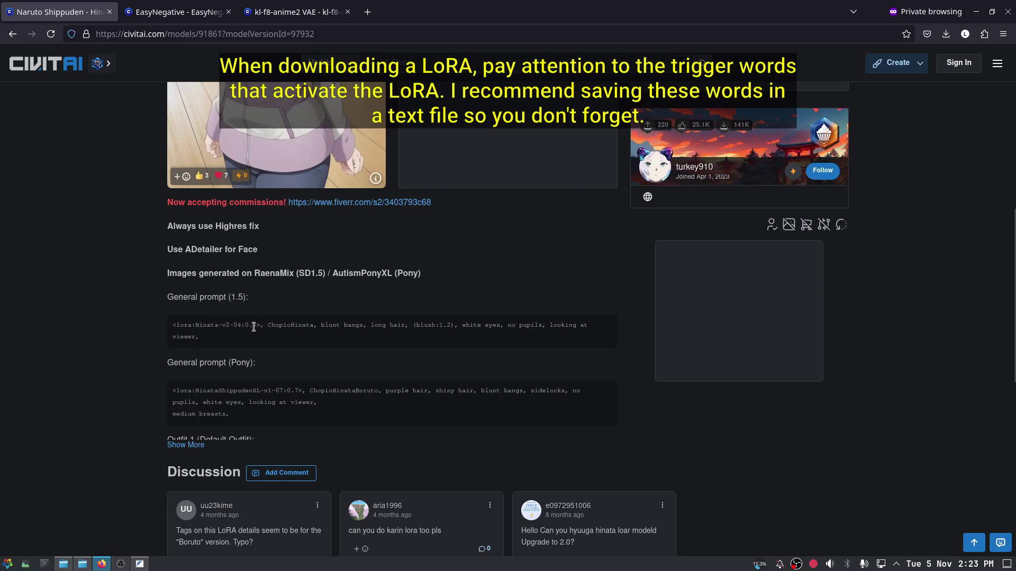
{"action": "left_click_drag", "start_coordinate": [268, 325], "coordinate": [200, 337]}
{"action": "right_click", "coordinate": [289, 324]}
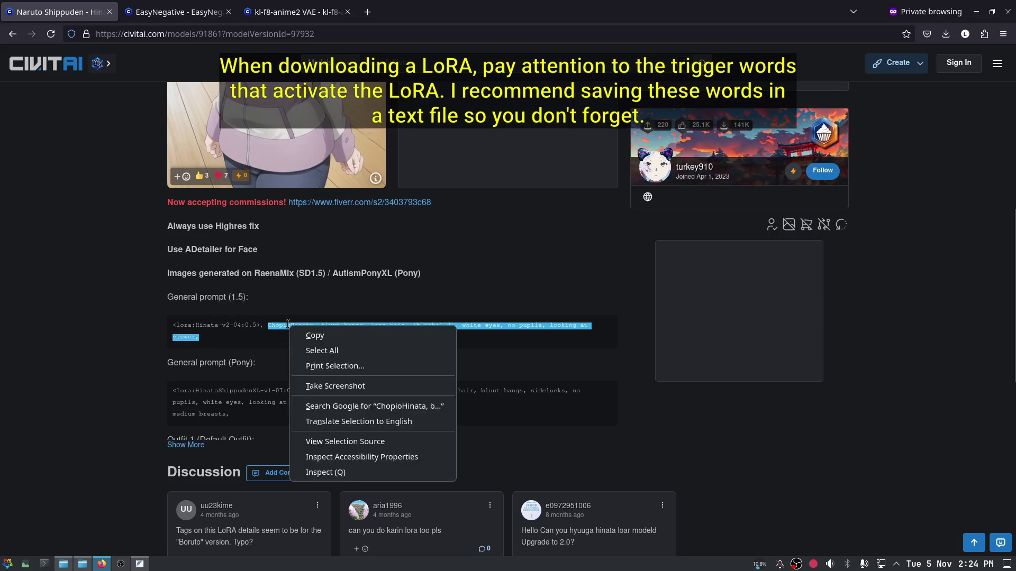
{"action": "left_click", "coordinate": [305, 336]}
- Switch to the FeatherPad text editor and paste the copied trigger words into the empty untitled document
{"action": "scroll", "coordinate": [310, 338], "scroll_direction": "up", "scroll_amount": 6}
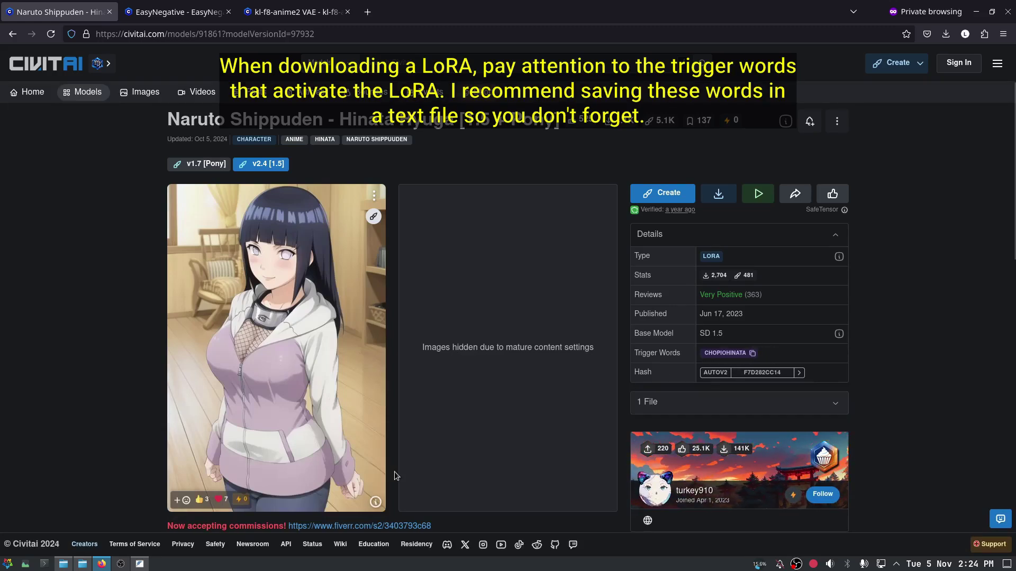
{"action": "left_click", "coordinate": [139, 564]}
{"action": "right_click", "coordinate": [367, 170]}
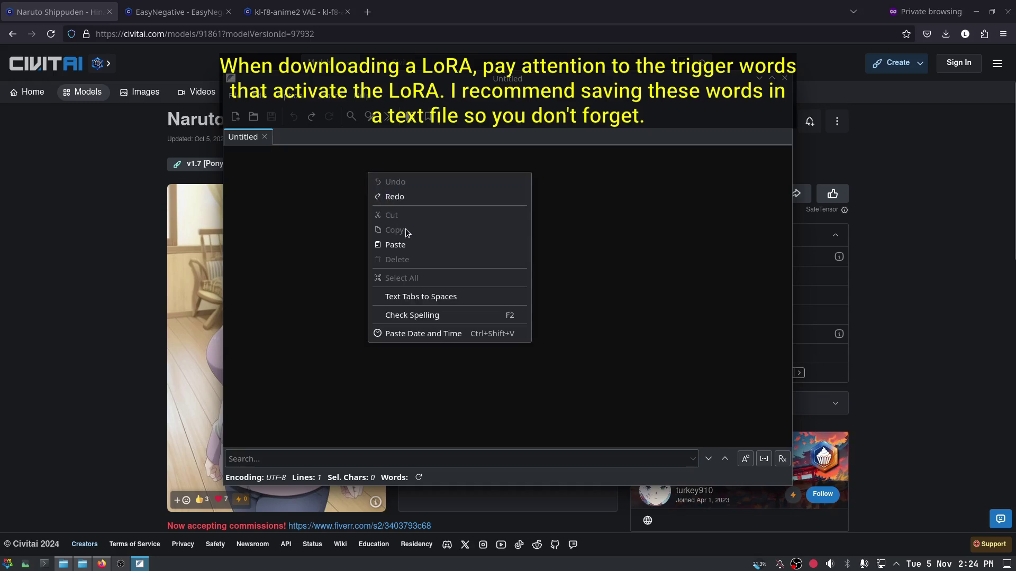
{"action": "left_click", "coordinate": [403, 236]}
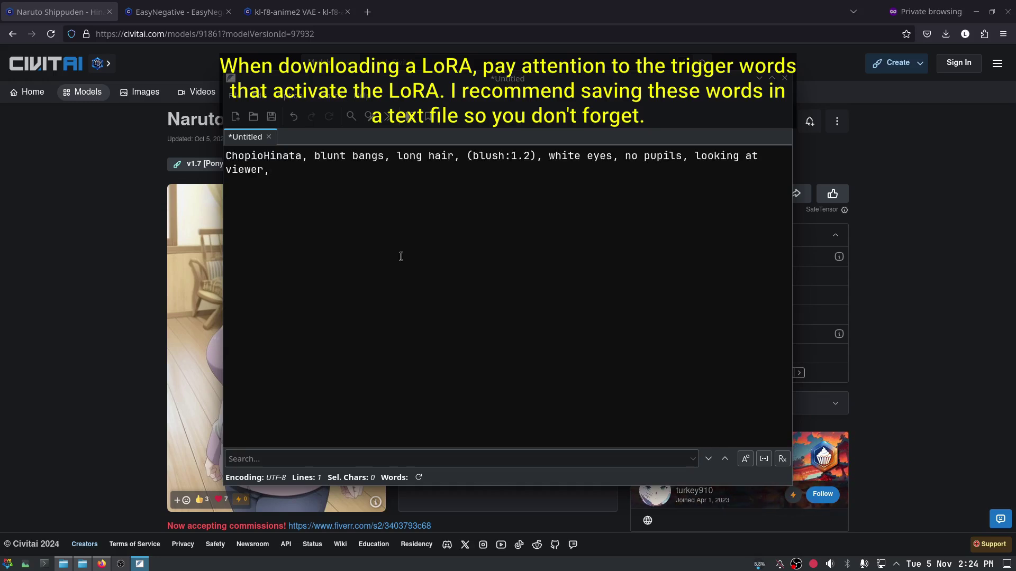
- Return to Firefox and review the EasyNegative embedding page, followed by the kl-f8-anime2 VAE page
{"action": "left_click", "coordinate": [101, 286]}
{"action": "left_click", "coordinate": [169, 5]}
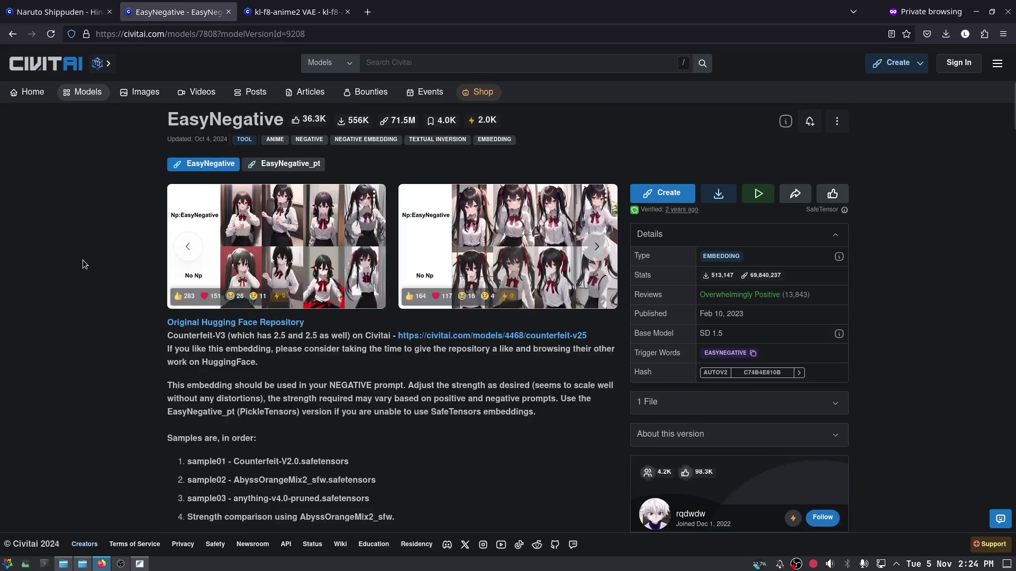
{"action": "left_click", "coordinate": [290, 164]}
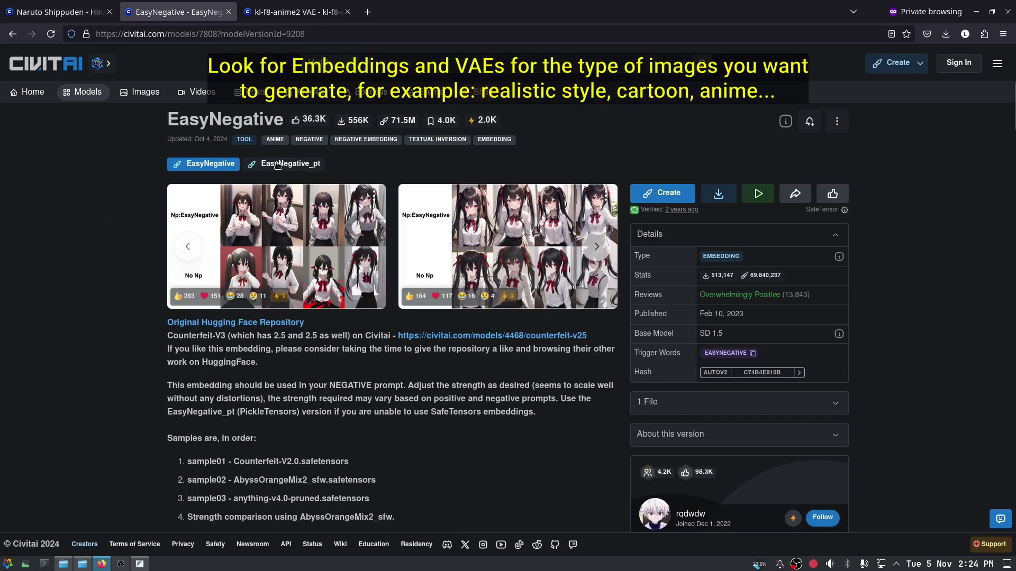
{"action": "left_click", "coordinate": [193, 168]}
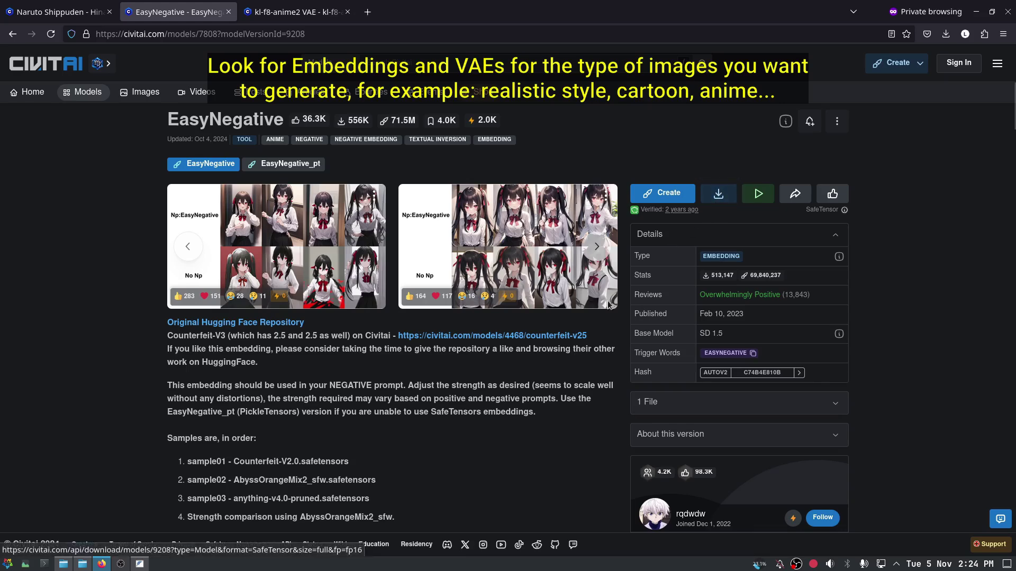
{"action": "key", "text": "ctrl+Tab"}
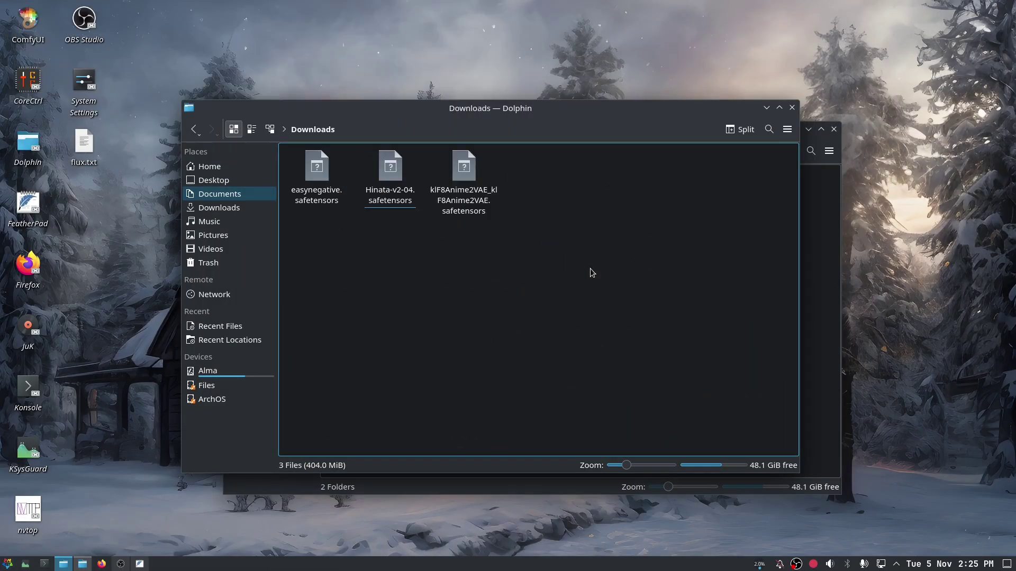
{"action": "left_click_drag", "start_coordinate": [519, 267], "coordinate": [302, 154]}
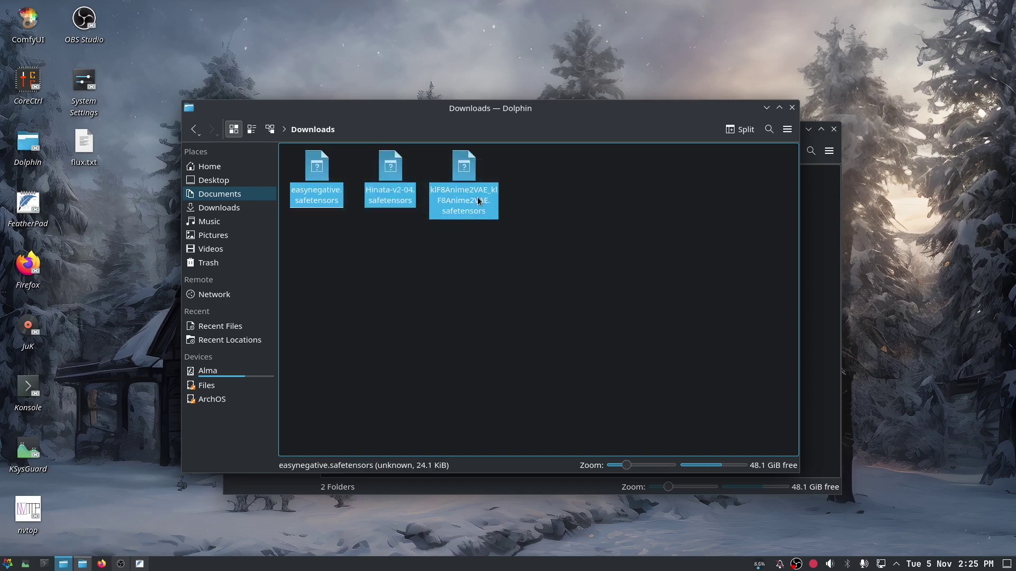
{"action": "left_click", "coordinate": [403, 287]}
{"action": "left_click_drag", "start_coordinate": [311, 268], "coordinate": [507, 159]}
{"action": "left_click", "coordinate": [401, 280]}
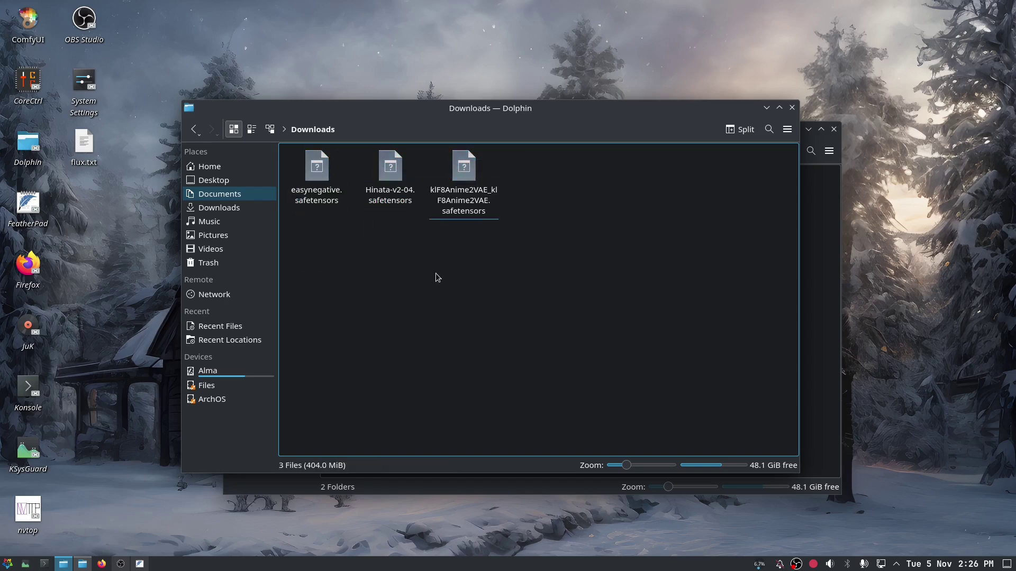
- Spread out the Downloads and Comfy file manager windows and open the ComfyUI/models folder in the Comfy window
{"action": "left_click_drag", "start_coordinate": [568, 111], "coordinate": [395, 65]}
{"action": "left_click", "coordinate": [658, 133]}
{"action": "left_click_drag", "start_coordinate": [658, 132], "coordinate": [804, 188]}
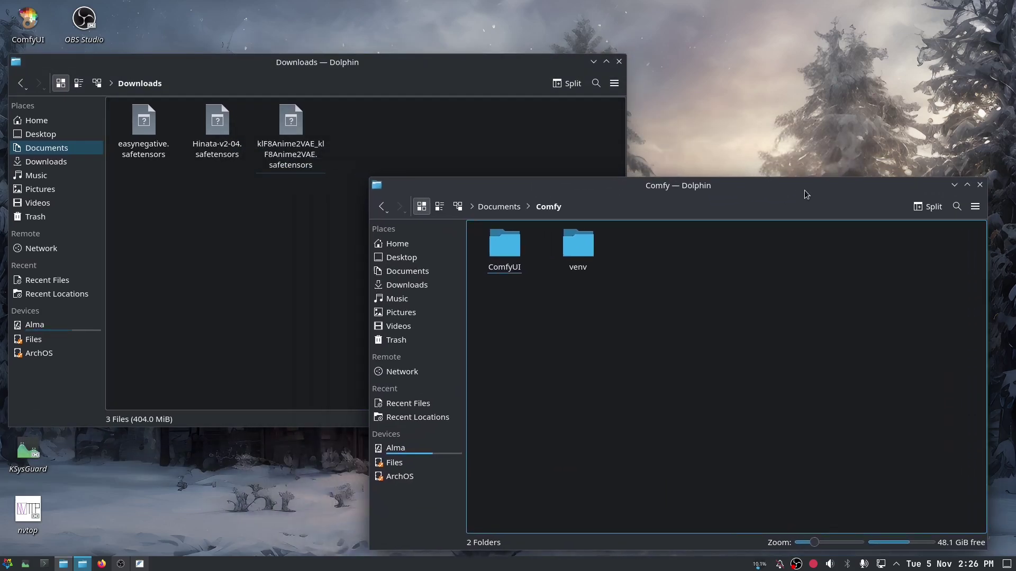
{"action": "left_click", "coordinate": [507, 269]}
{"action": "double_click", "coordinate": [496, 258]}
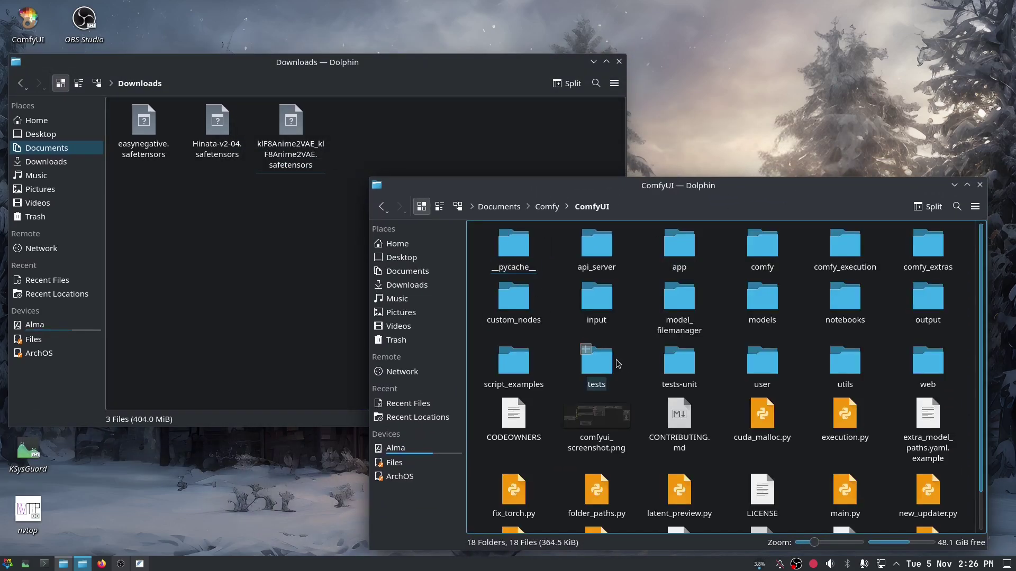
{"action": "double_click", "coordinate": [760, 318]}
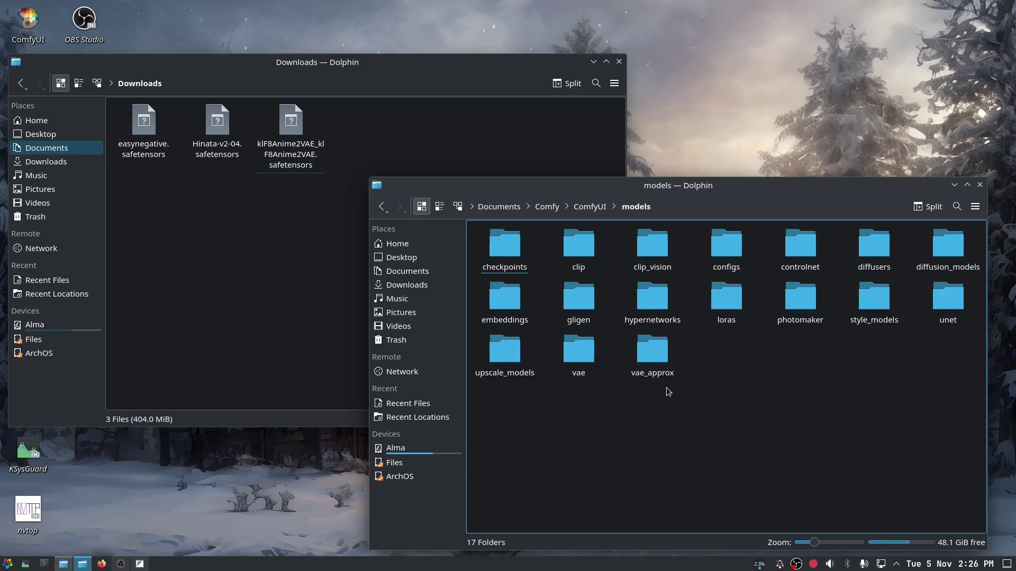
- Move easynegative.safetensors from Downloads into the ComfyUI/models/embeddings folder
{"action": "left_click", "coordinate": [150, 133]}
{"action": "right_click", "coordinate": [150, 133]}
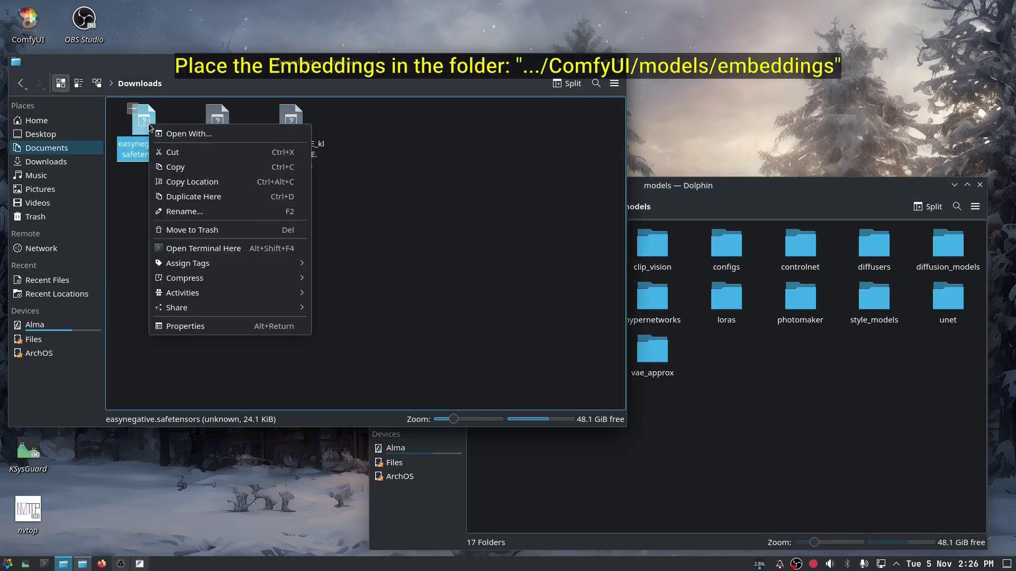
{"action": "left_click", "coordinate": [176, 153]}
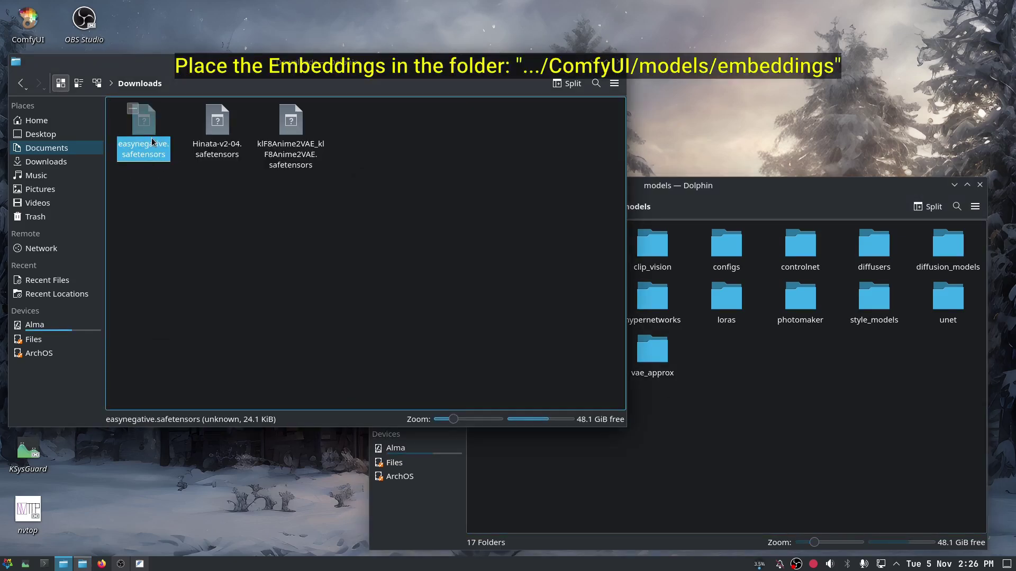
{"action": "left_click", "coordinate": [627, 353]}
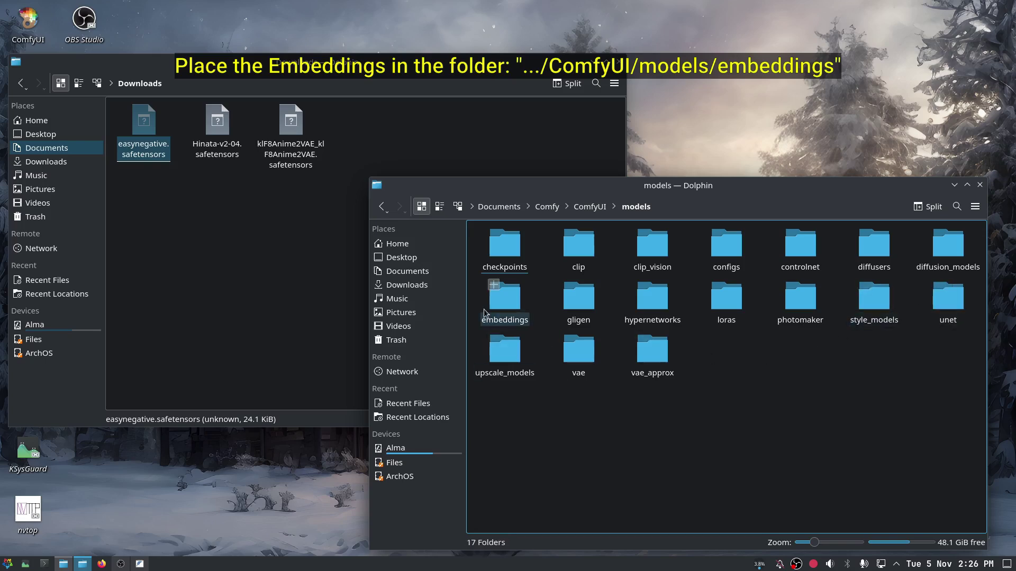
{"action": "left_click", "coordinate": [506, 307]}
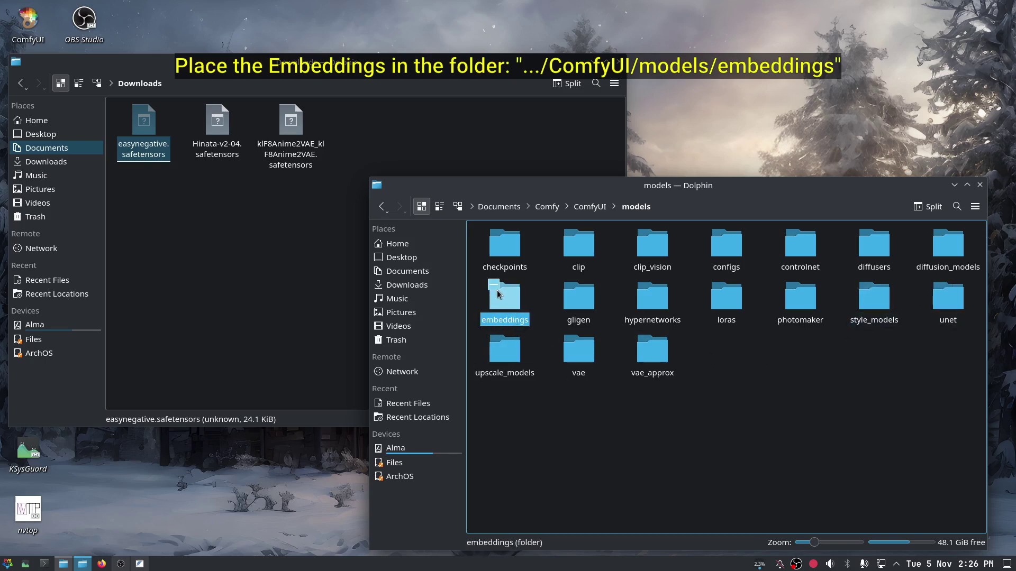
{"action": "double_click", "coordinate": [502, 300]}
{"action": "right_click", "coordinate": [619, 284]}
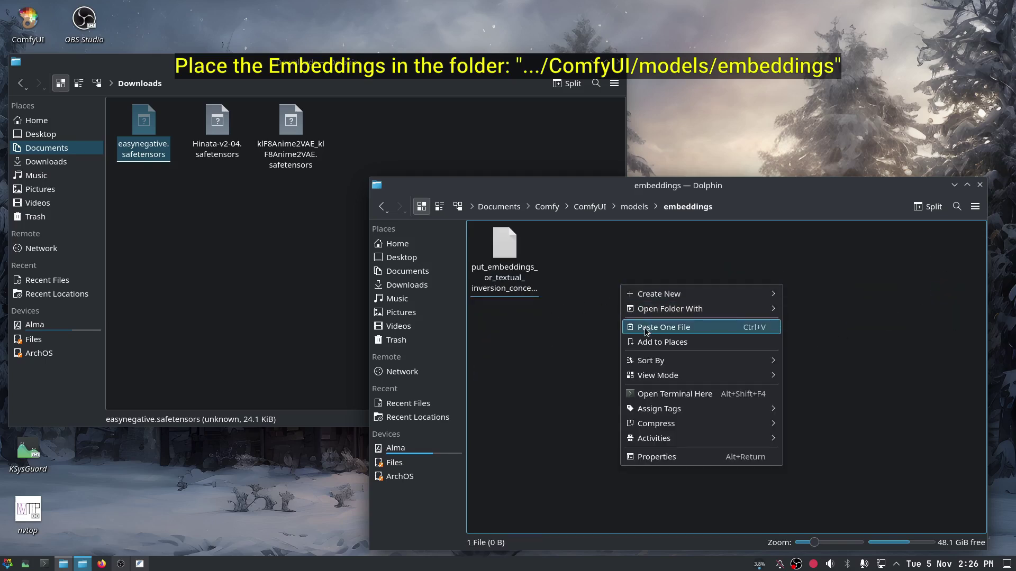
{"action": "left_click", "coordinate": [650, 329]}
{"action": "left_click", "coordinate": [618, 361]}
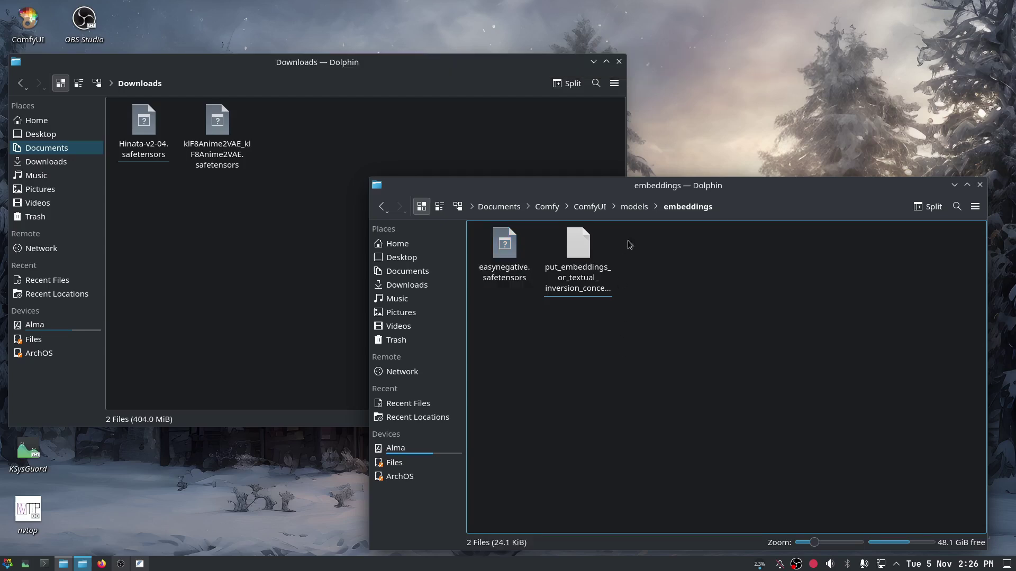
- Go back to the models folder and move Hinata-v2-04.safetensors from Downloads into its loras folder
{"action": "left_click", "coordinate": [640, 206]}
{"action": "left_click", "coordinate": [745, 382]}
{"action": "left_click", "coordinate": [135, 144]}
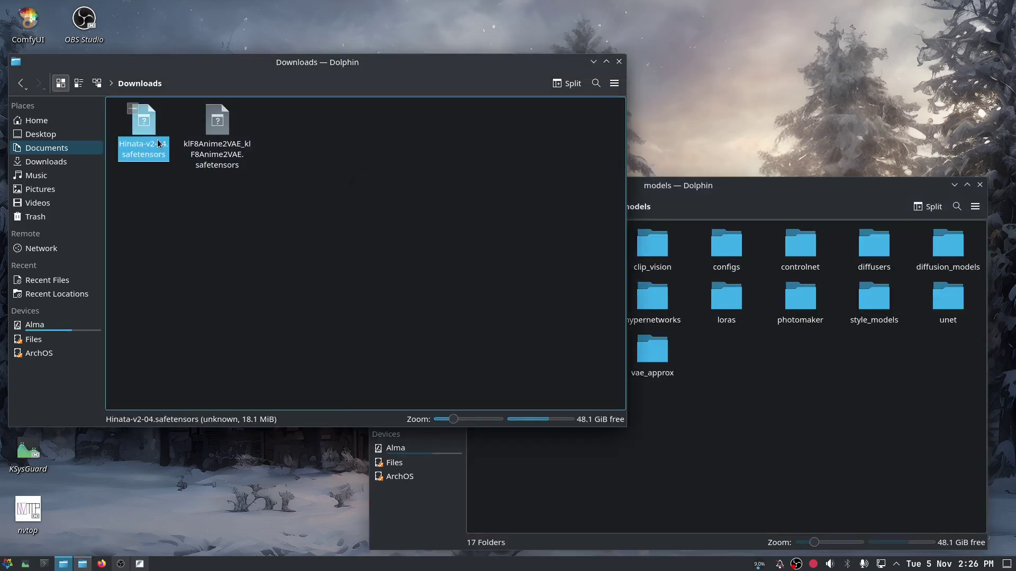
{"action": "right_click", "coordinate": [141, 138]}
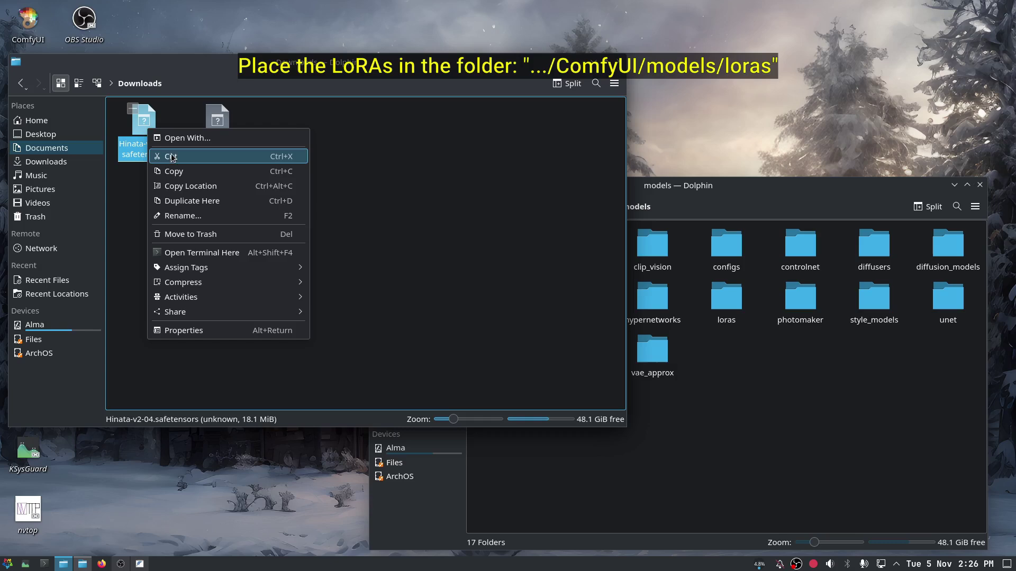
{"action": "left_click", "coordinate": [190, 157]}
{"action": "left_click", "coordinate": [727, 310]}
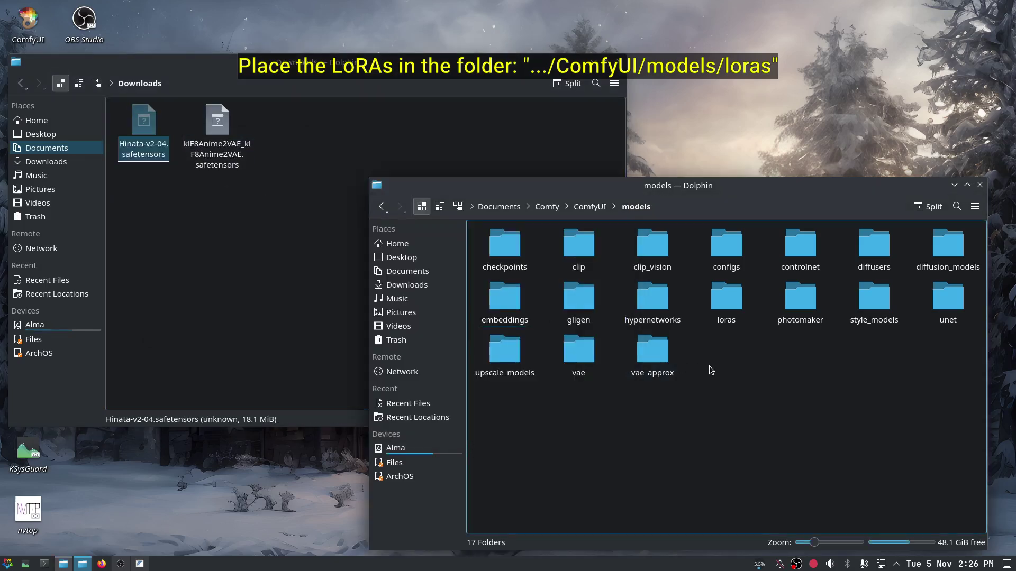
{"action": "double_click", "coordinate": [729, 308]}
{"action": "right_click", "coordinate": [629, 286]}
{"action": "left_click", "coordinate": [673, 332]}
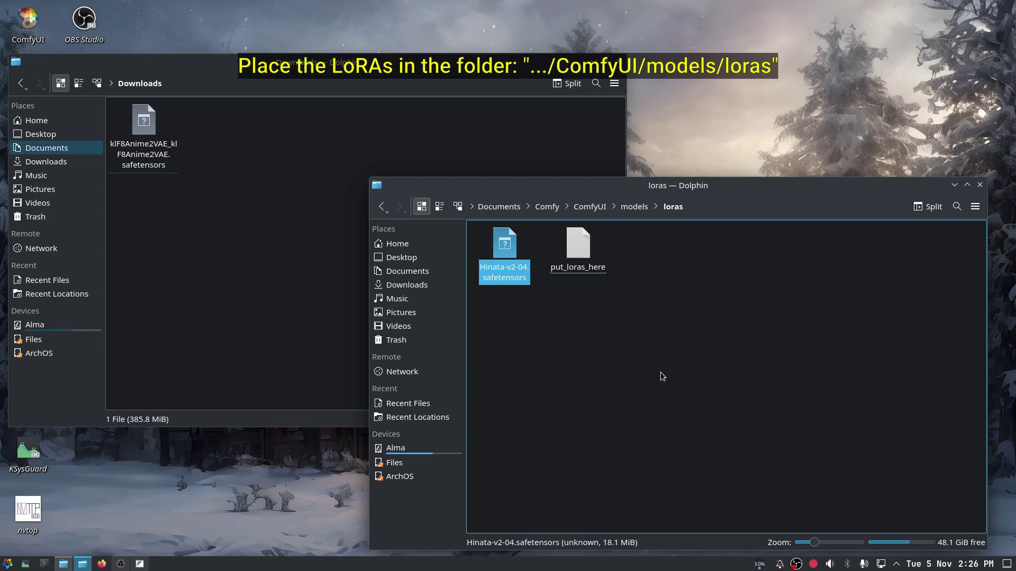
{"action": "left_click", "coordinate": [661, 376]}
- Go back to the models folder and move klF8Anime2VAE_klF8Anime2VAE.safetensors from Downloads into its vae folder
{"action": "left_click", "coordinate": [630, 207]}
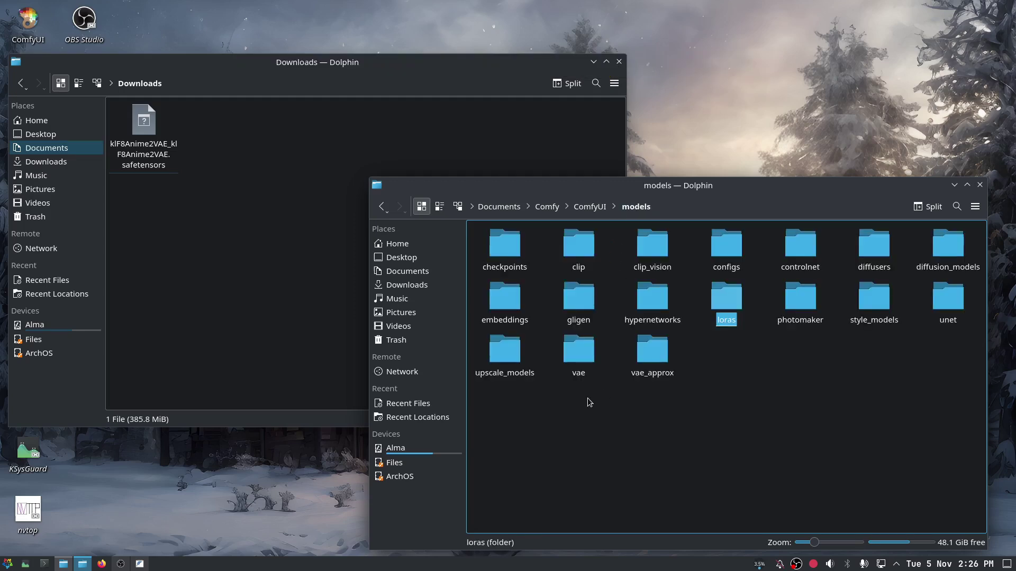
{"action": "left_click", "coordinate": [141, 165]}
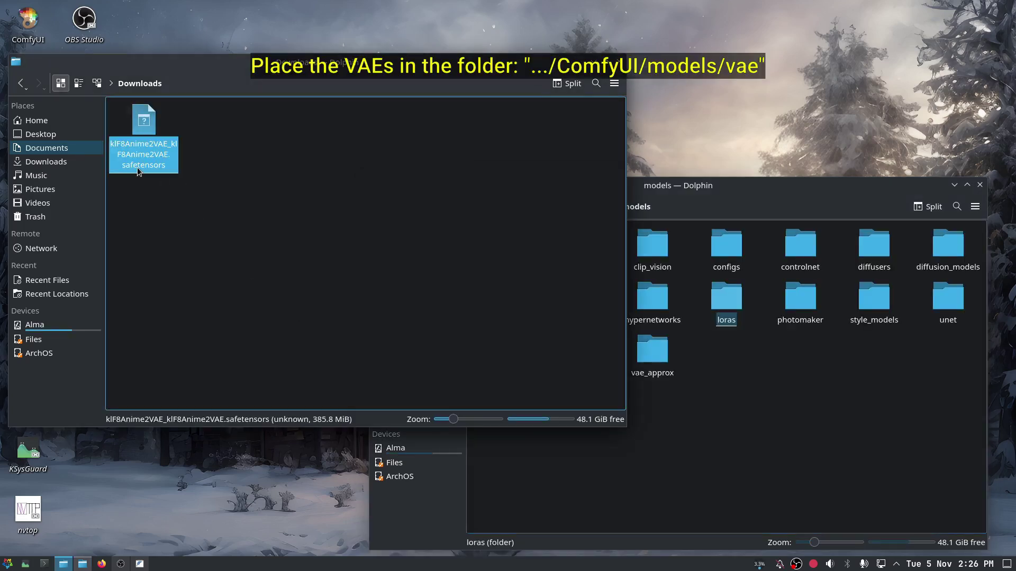
{"action": "right_click", "coordinate": [142, 132]}
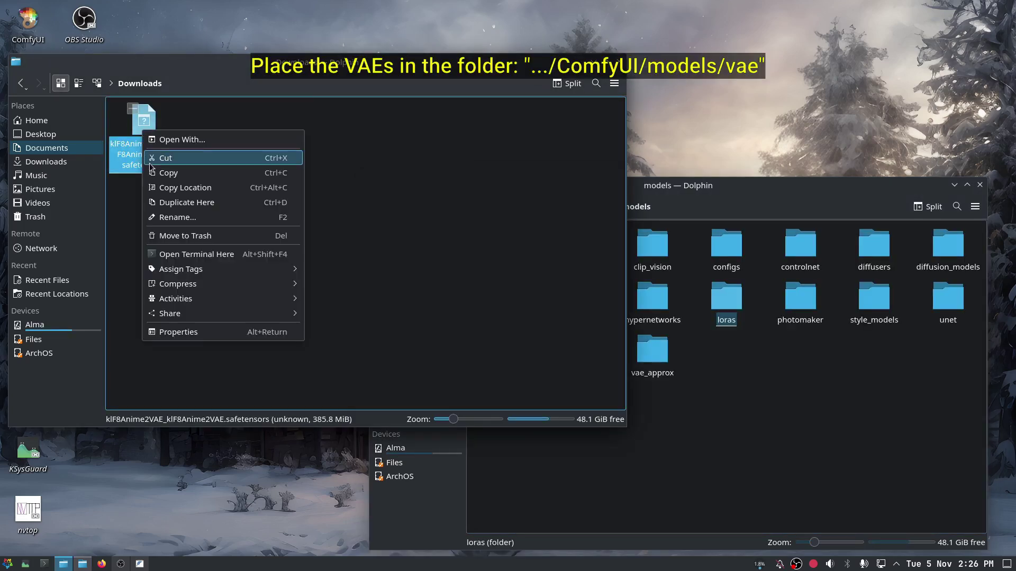
{"action": "left_click", "coordinate": [177, 158]}
{"action": "left_click", "coordinate": [735, 418]}
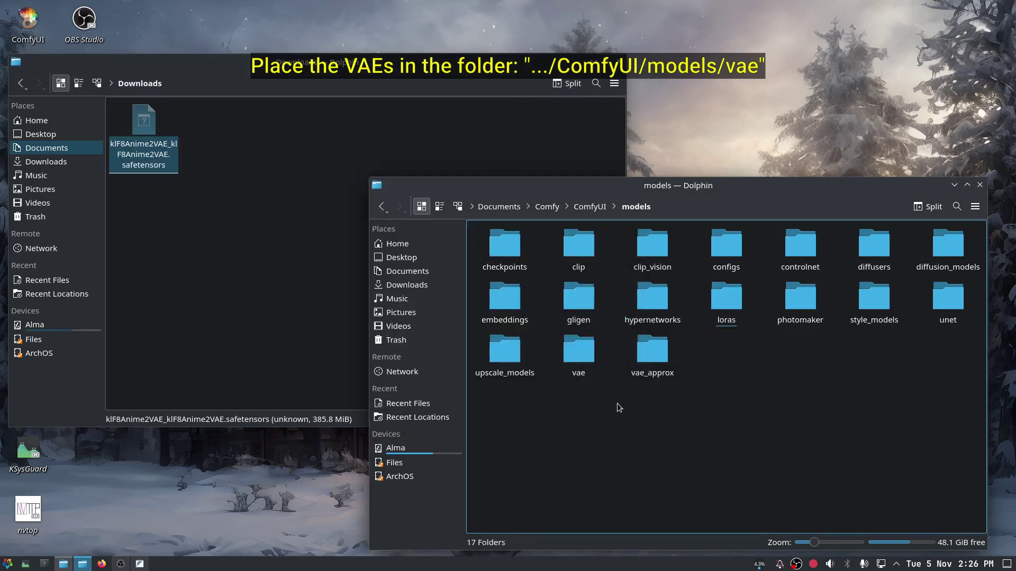
{"action": "left_click", "coordinate": [582, 373]}
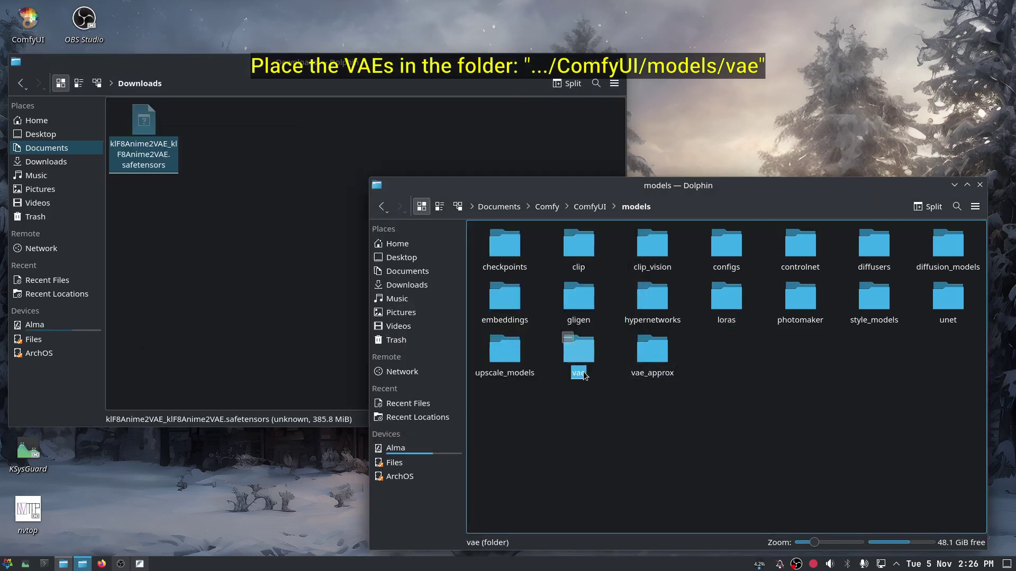
{"action": "double_click", "coordinate": [575, 359]}
{"action": "right_click", "coordinate": [616, 276]}
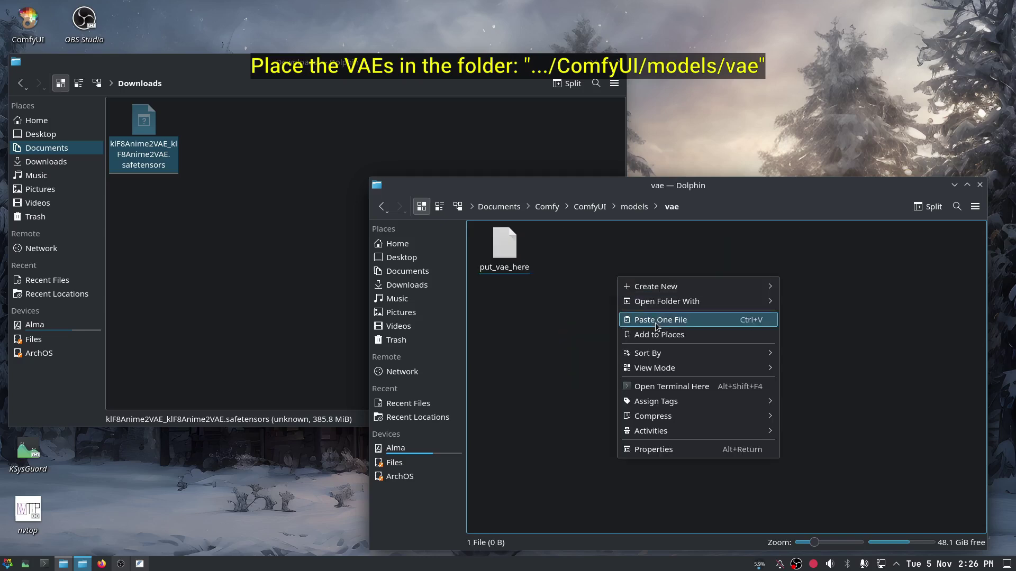
{"action": "left_click", "coordinate": [660, 320]}
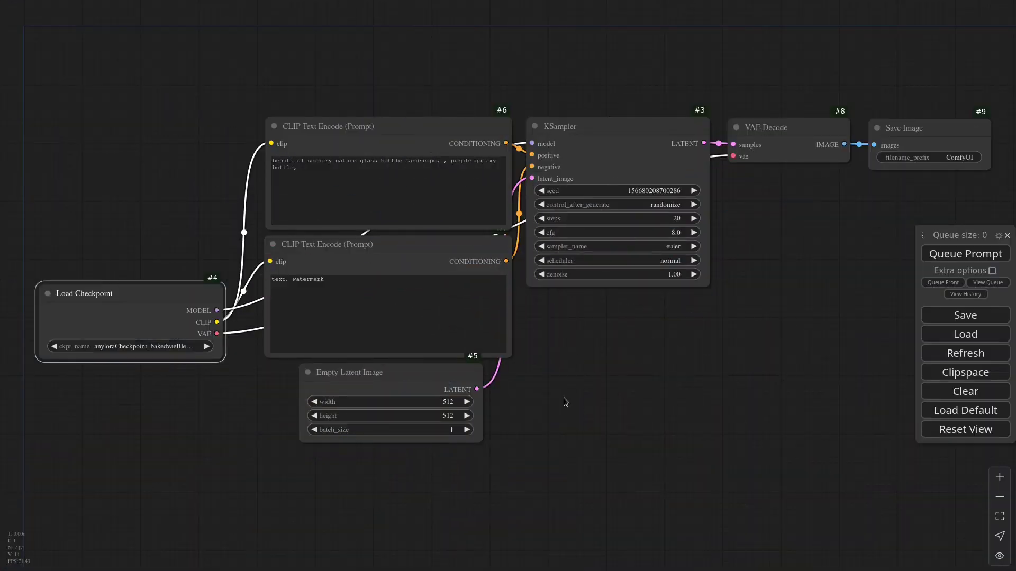
- Switch to the default ComfyUI workflow and add a Load LoRA node in the empty space above Load Checkpoint
{"action": "mouse_move", "coordinate": [563, 398]}
{"action": "left_mouse_down"}
{"action": "mouse_move", "coordinate": [578, 392]}
{"action": "mouse_move", "coordinate": [544, 417]}
{"action": "mouse_move", "coordinate": [560, 405]}
{"action": "left_mouse_up"}
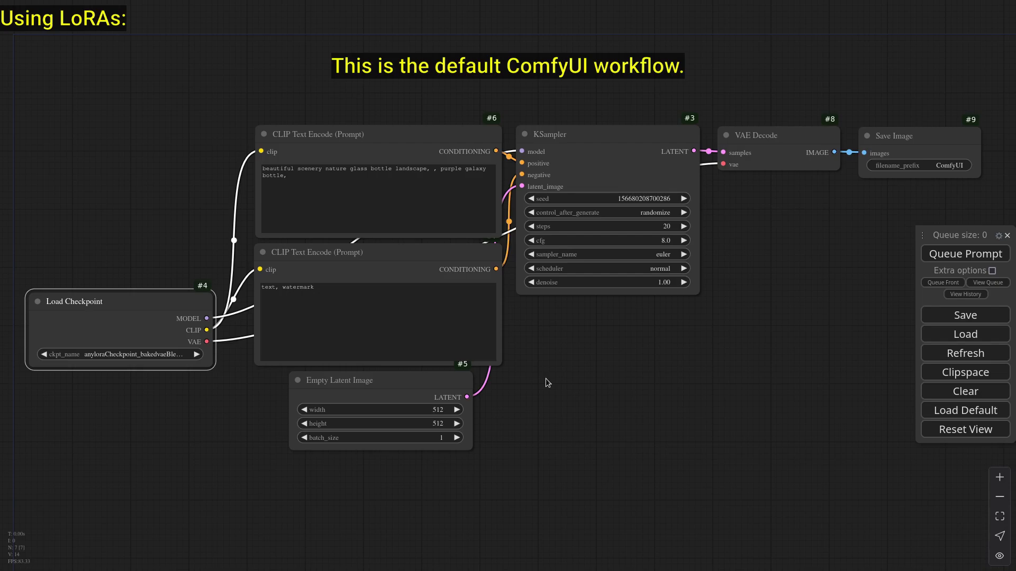
{"action": "left_click_drag", "start_coordinate": [545, 379], "coordinate": [864, 483]}
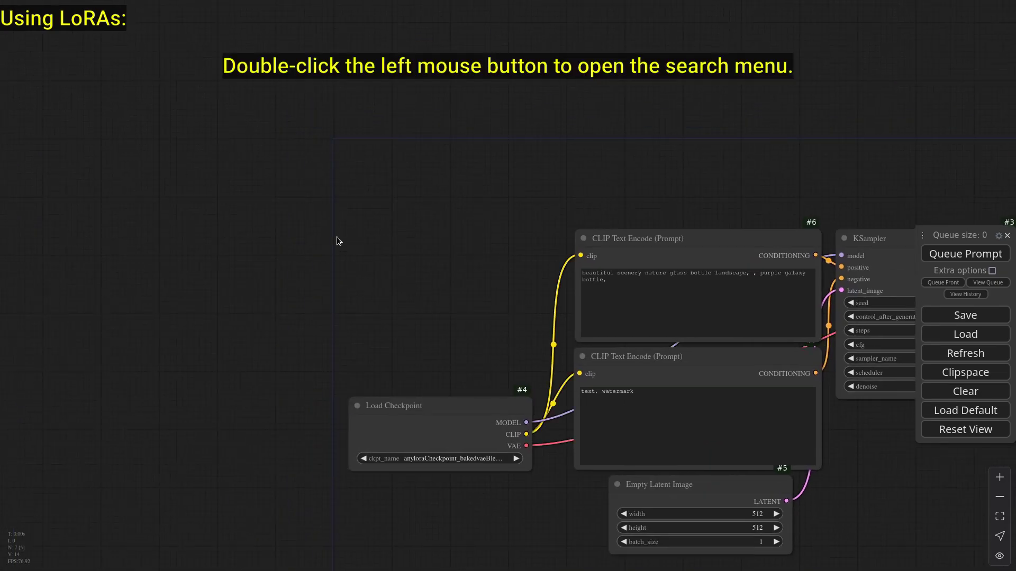
{"action": "double_click", "coordinate": [360, 241]}
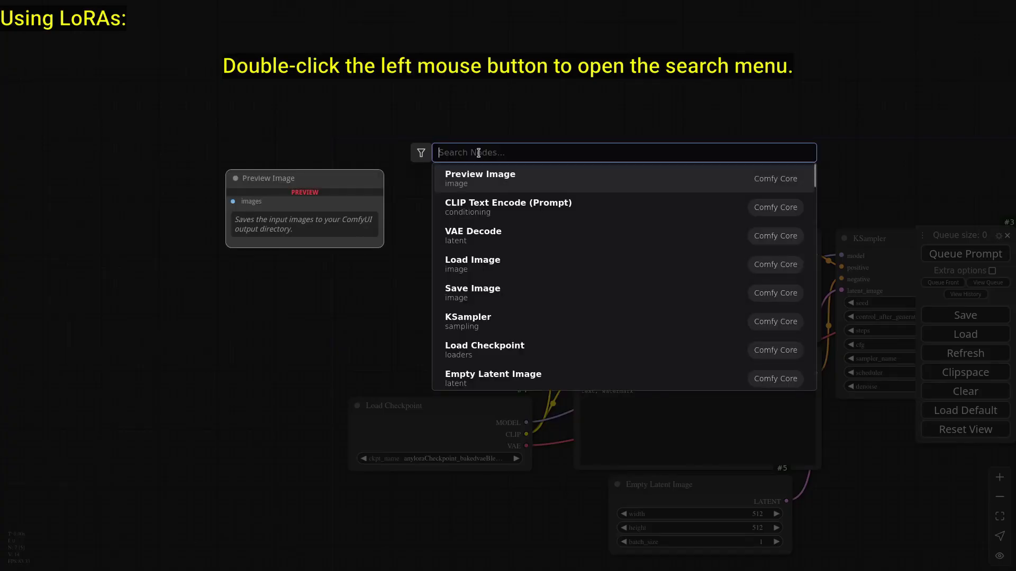
{"action": "type", "text": "load lora"}
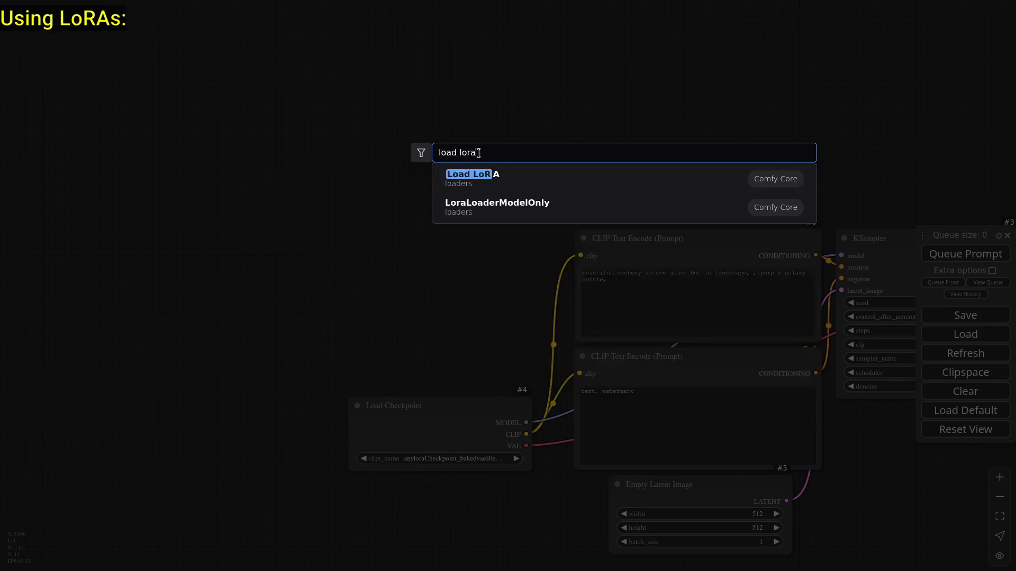
{"action": "left_click", "coordinate": [528, 188]}
{"action": "left_click_drag", "start_coordinate": [481, 237], "coordinate": [351, 236]}
- Set the Load LoRA node's strength_model to 0.8
{"action": "scroll", "coordinate": [381, 273], "scroll_direction": "up", "scroll_amount": 6}
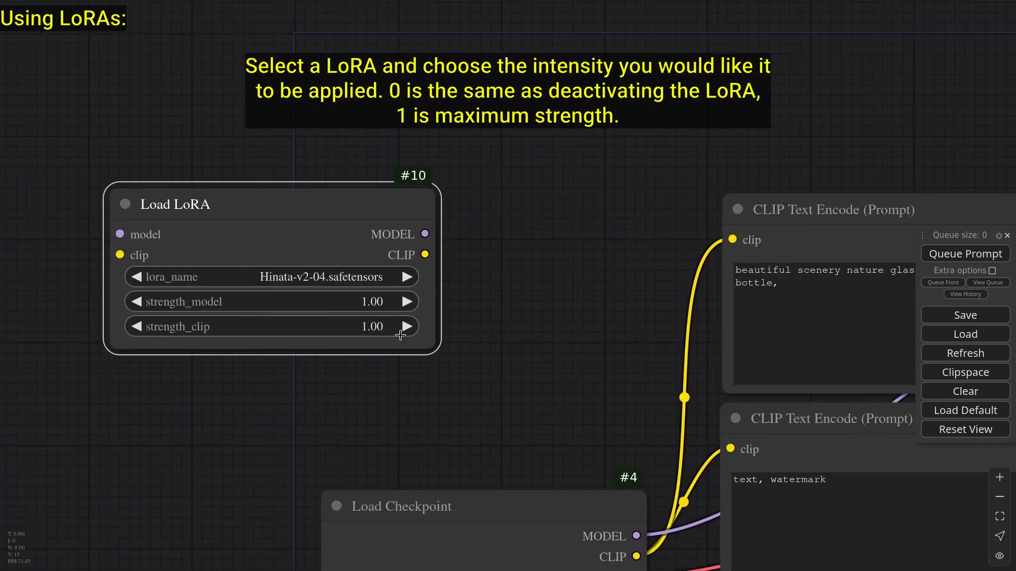
{"action": "left_click", "coordinate": [361, 303]}
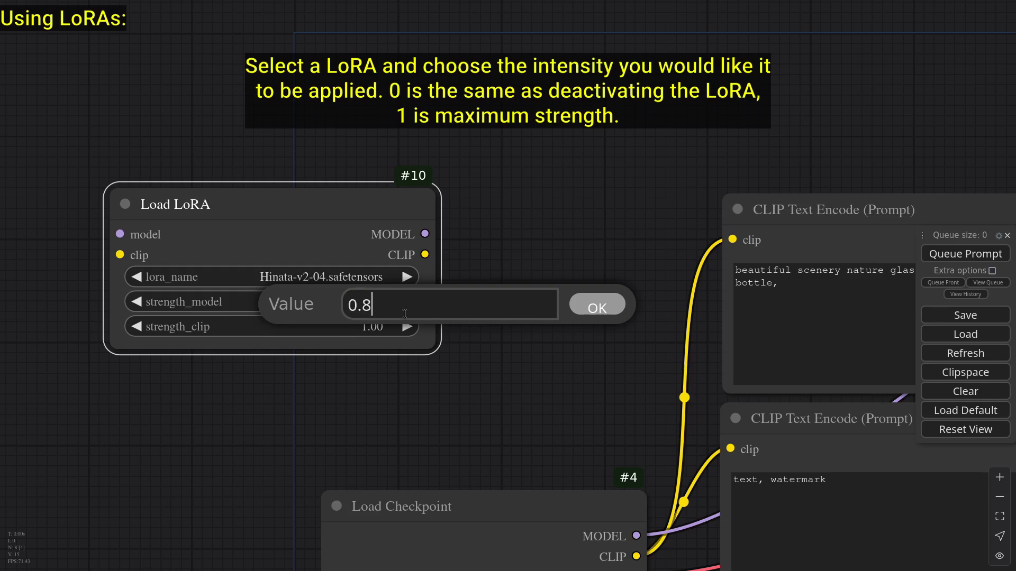
{"action": "type", "text": "0.8"}
{"action": "key", "text": "Return"}
- Reroute Load Checkpoint's MODEL and CLIP outputs from the KSampler and both prompt nodes to the Load LoRA node's model and clip inputs
{"action": "left_click_drag", "start_coordinate": [503, 248], "coordinate": [508, 191]}
{"action": "scroll", "coordinate": [586, 232], "scroll_direction": "down", "scroll_amount": 3}
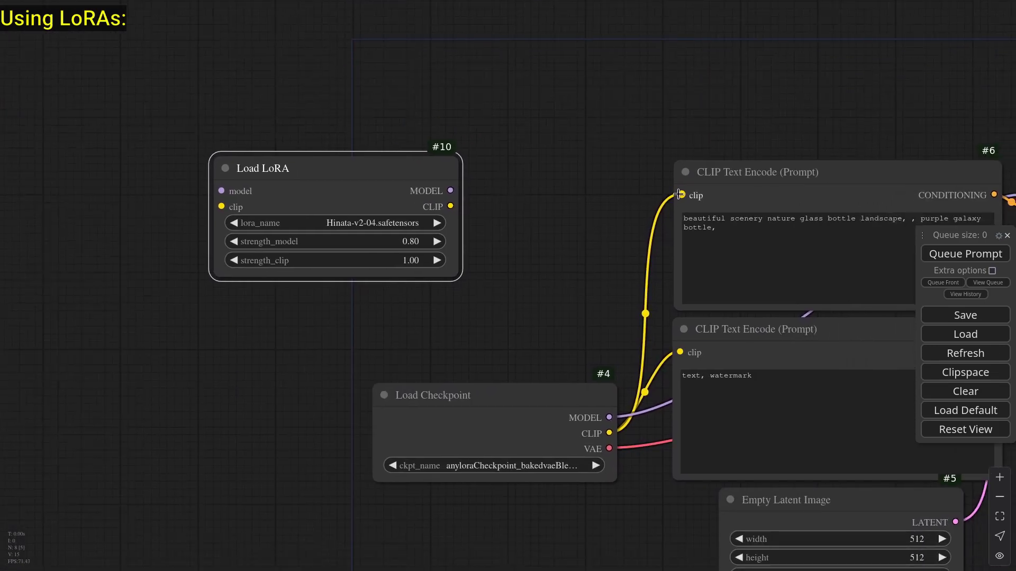
{"action": "left_click_drag", "start_coordinate": [678, 195], "coordinate": [625, 404]}
{"action": "left_click_drag", "start_coordinate": [675, 351], "coordinate": [221, 207]}
{"action": "left_click_drag", "start_coordinate": [613, 404], "coordinate": [450, 388]}
{"action": "left_click_drag", "start_coordinate": [866, 176], "coordinate": [56, 175]}
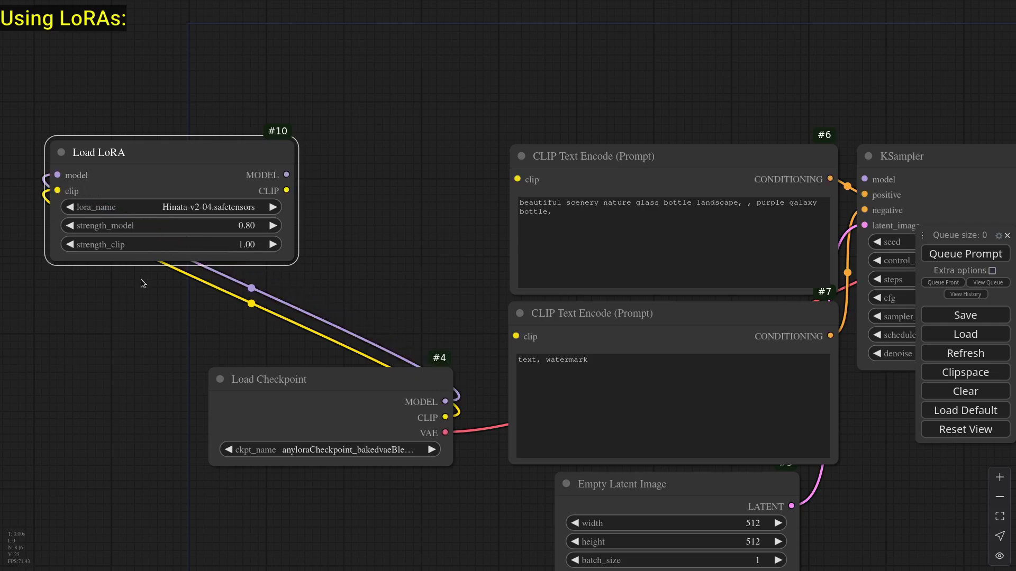
- Reposition the Load LoRA and positive prompt nodes, and connect the LoRA's MODEL output to the KSampler and CLIP to both prompt nodes
{"action": "left_click_drag", "start_coordinate": [133, 150], "coordinate": [295, 120]}
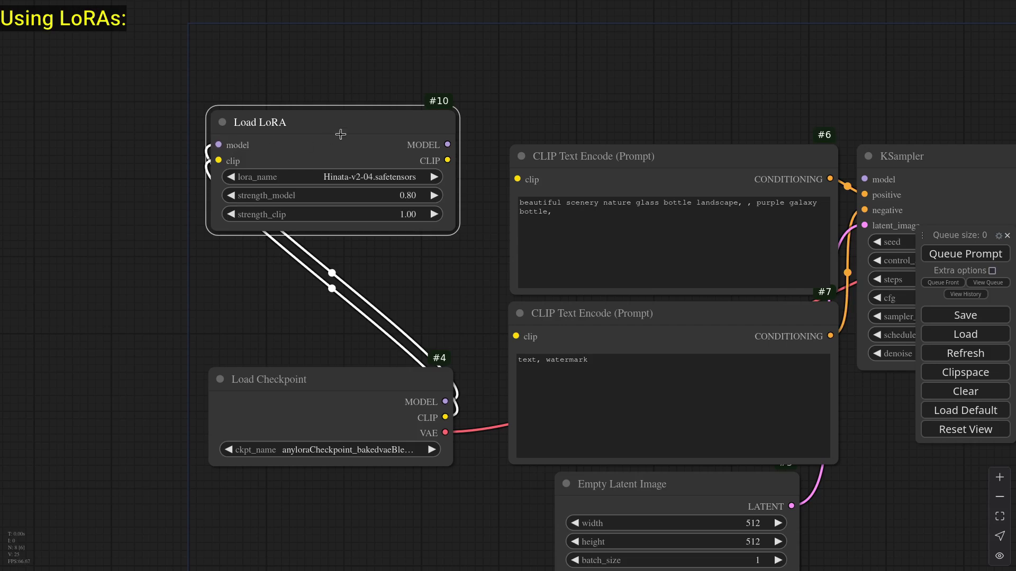
{"action": "left_click_drag", "start_coordinate": [340, 135], "coordinate": [195, 171]}
{"action": "left_click_drag", "start_coordinate": [302, 181], "coordinate": [864, 179]}
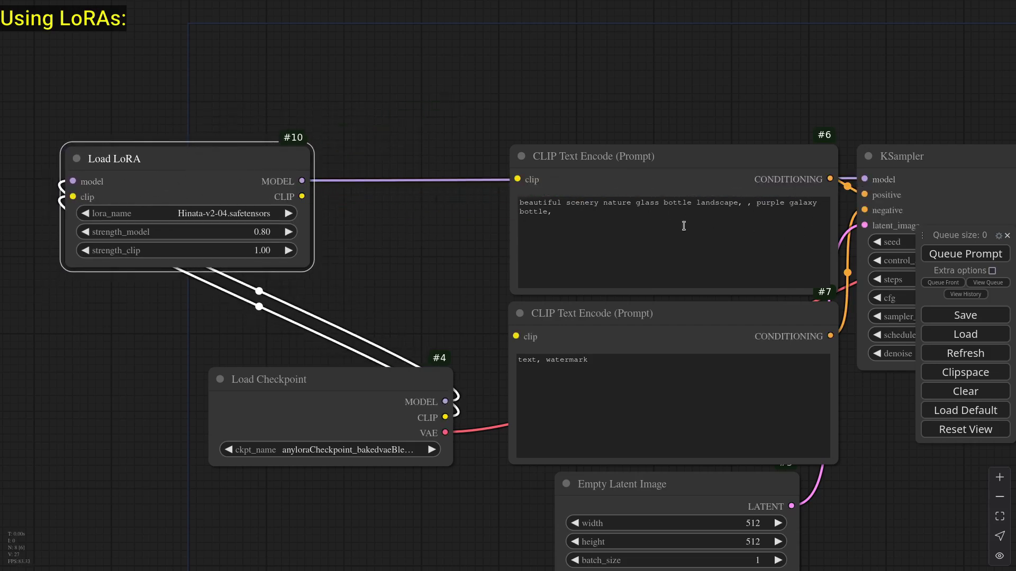
{"action": "left_click_drag", "start_coordinate": [585, 157], "coordinate": [581, 67]}
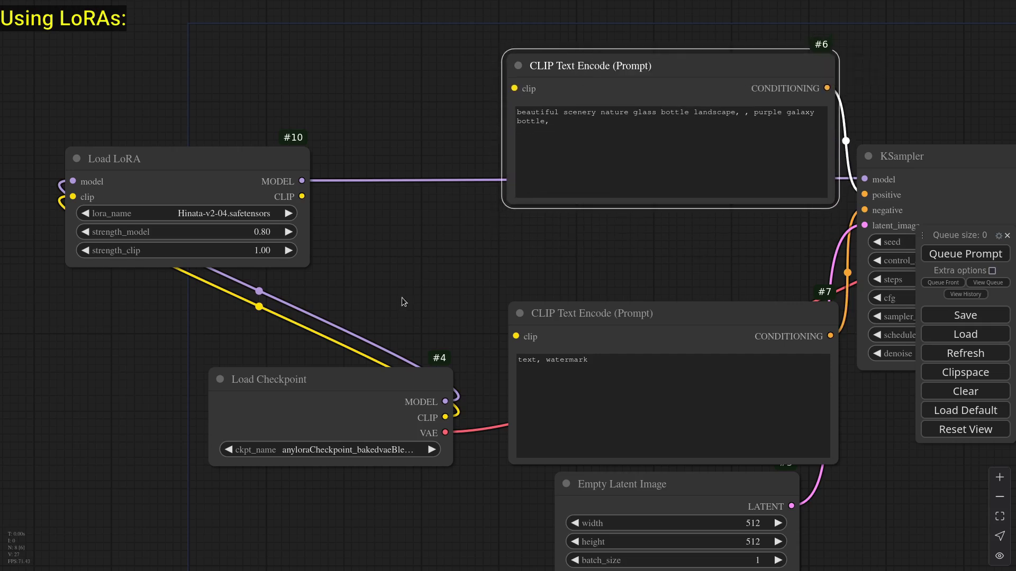
{"action": "left_click_drag", "start_coordinate": [301, 195], "coordinate": [514, 88]}
{"action": "left_click_drag", "start_coordinate": [302, 196], "coordinate": [516, 337]}
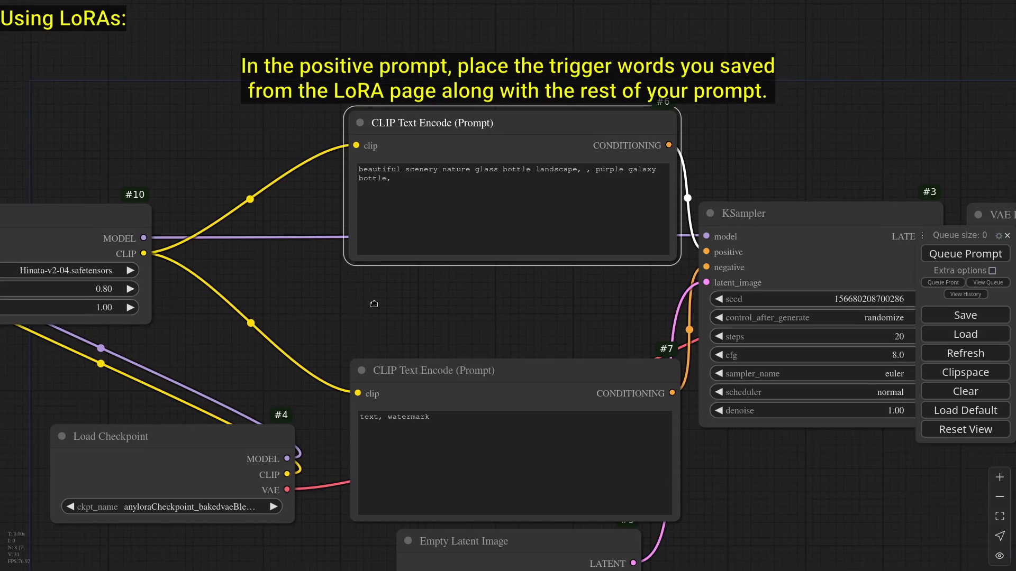
- Replace the positive prompt with the prepared text containing the saved LoRA trigger words, including ChopioHinata, and highlight the trigger-word portion
{"action": "left_click", "coordinate": [412, 193]}
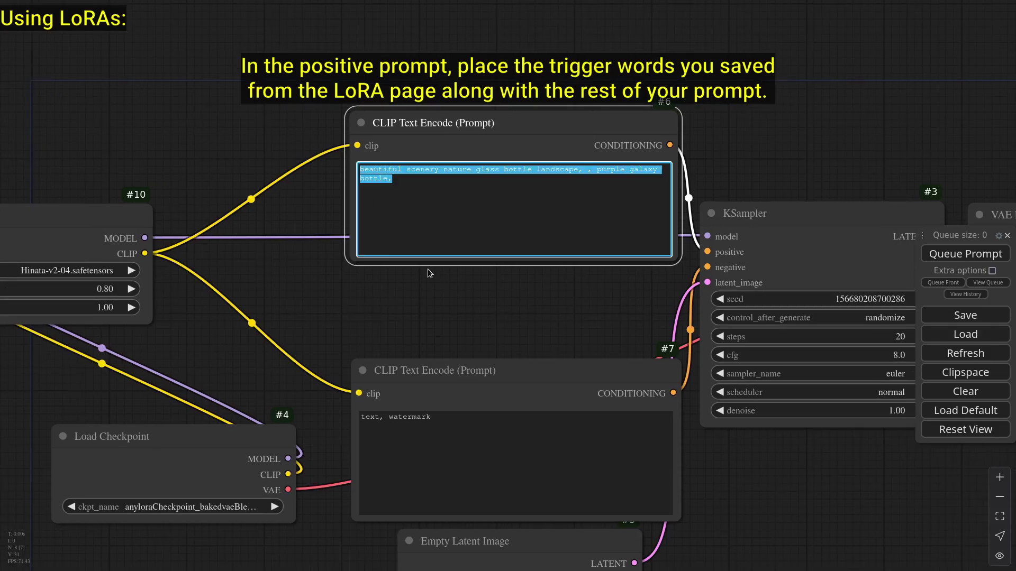
{"action": "key", "text": "ctrl+v"}
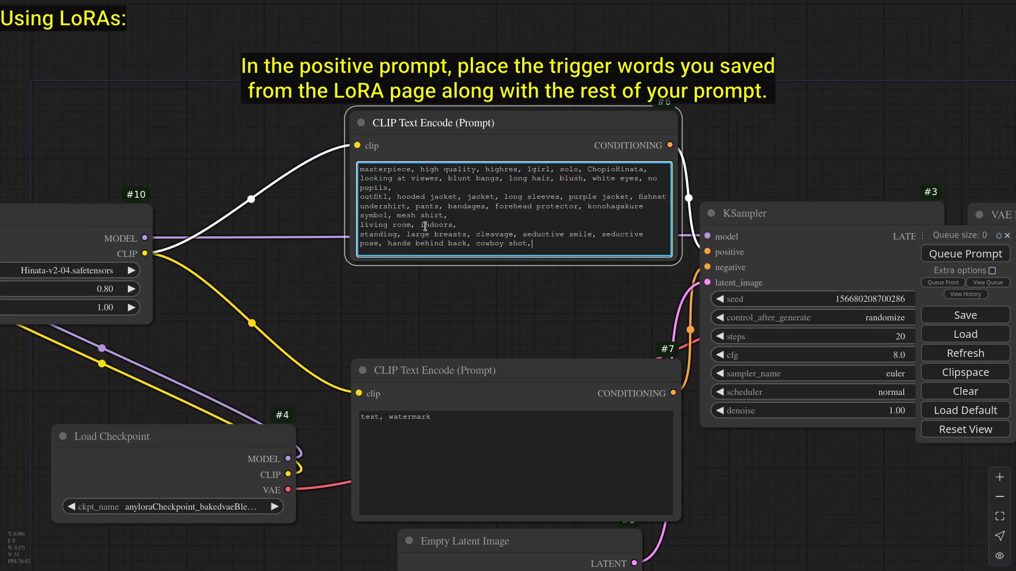
{"action": "left_click_drag", "start_coordinate": [652, 168], "coordinate": [574, 169]}
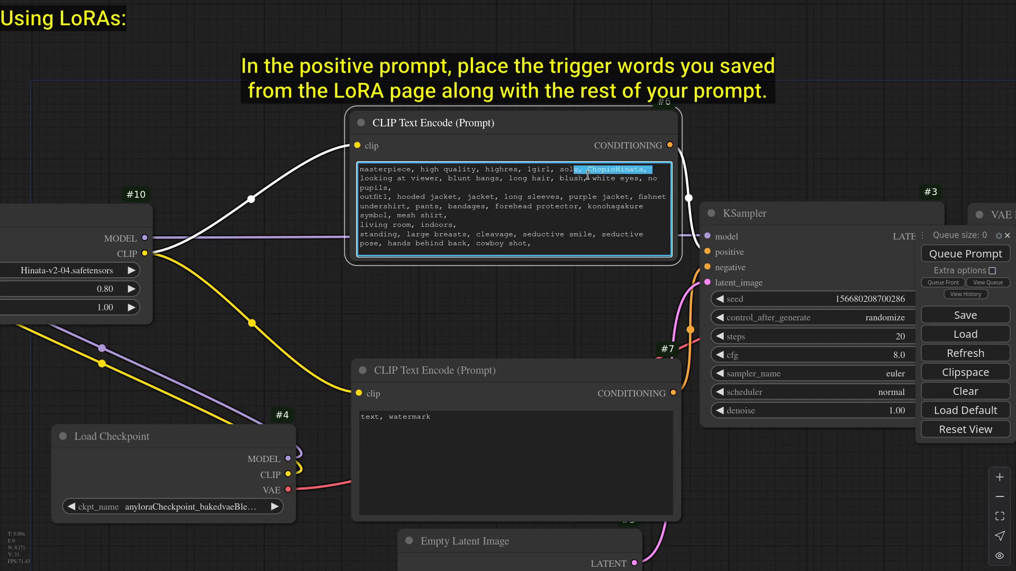
{"action": "left_click_drag", "start_coordinate": [564, 212], "coordinate": [391, 149]}
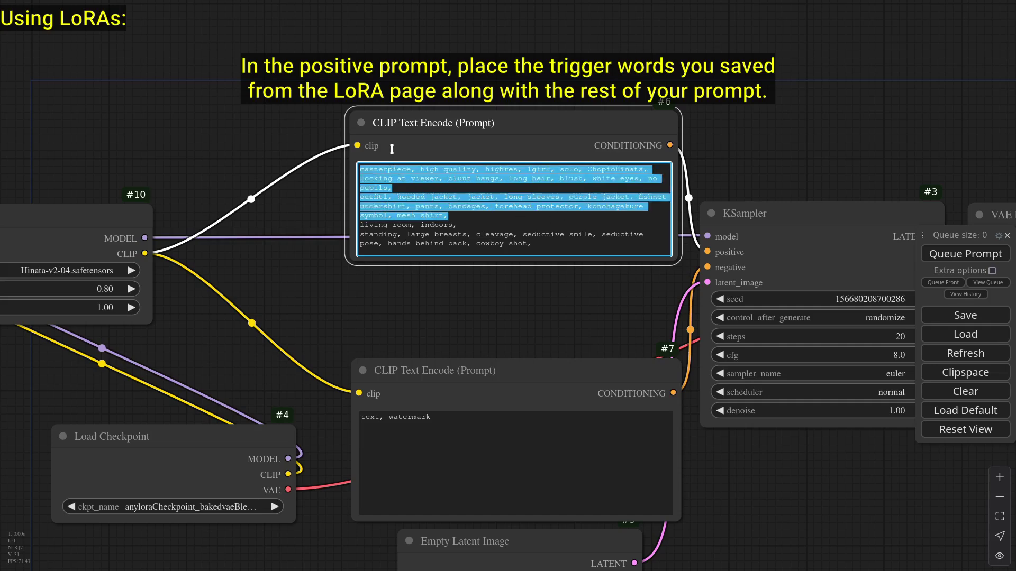
{"action": "left_click", "coordinate": [528, 210]}
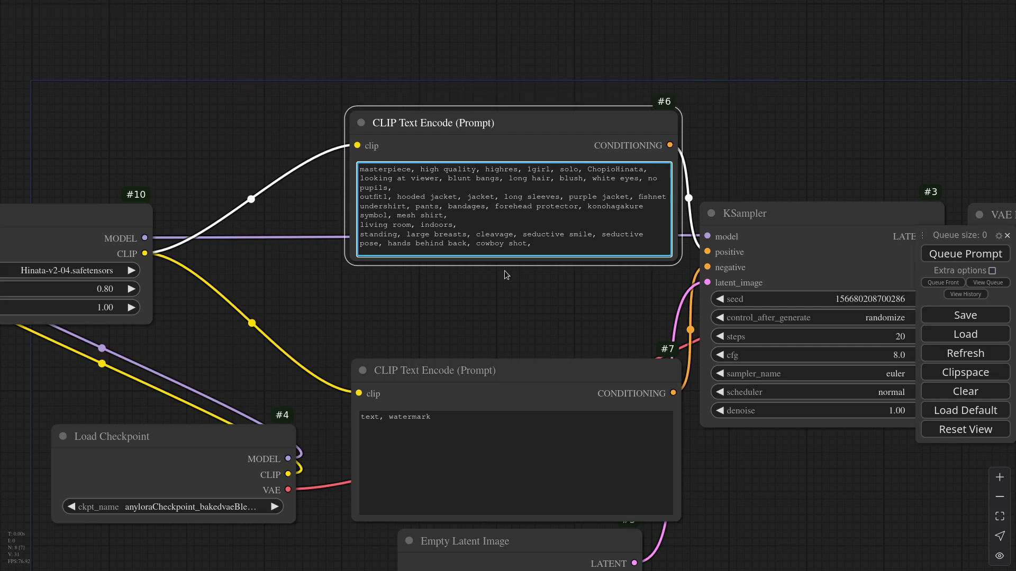
- Clear the negative prompt in the lower CLIP Text Encode node and enter "embedding:" in its place
{"action": "left_click_drag", "start_coordinate": [491, 310], "coordinate": [452, 132]}
{"action": "left_click", "coordinate": [479, 193]}
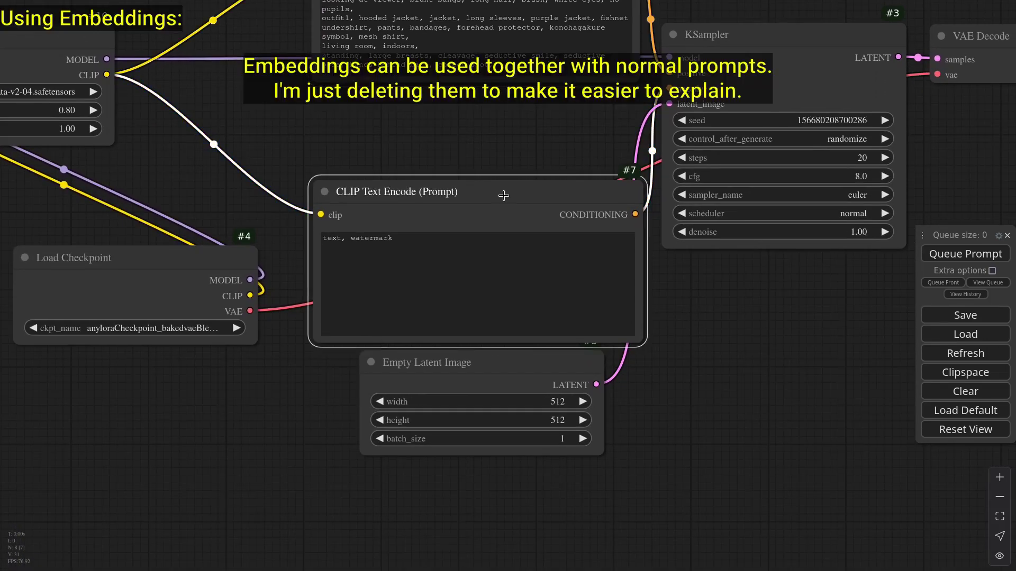
{"action": "left_click", "coordinate": [416, 243]}
{"action": "key", "text": "ctrl+a"}
{"action": "key", "text": "BackSpace"}
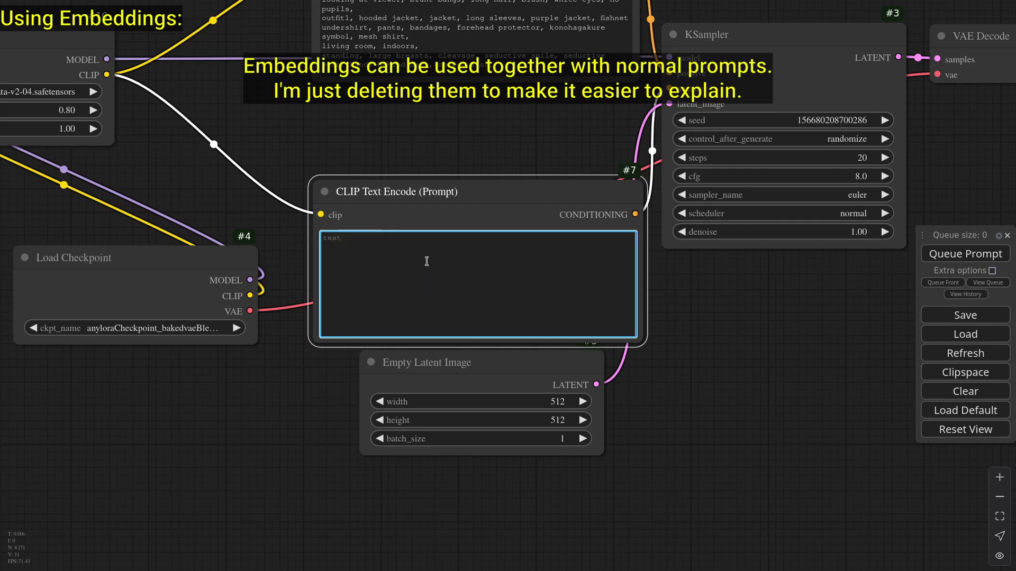
{"action": "type", "text": "em"}
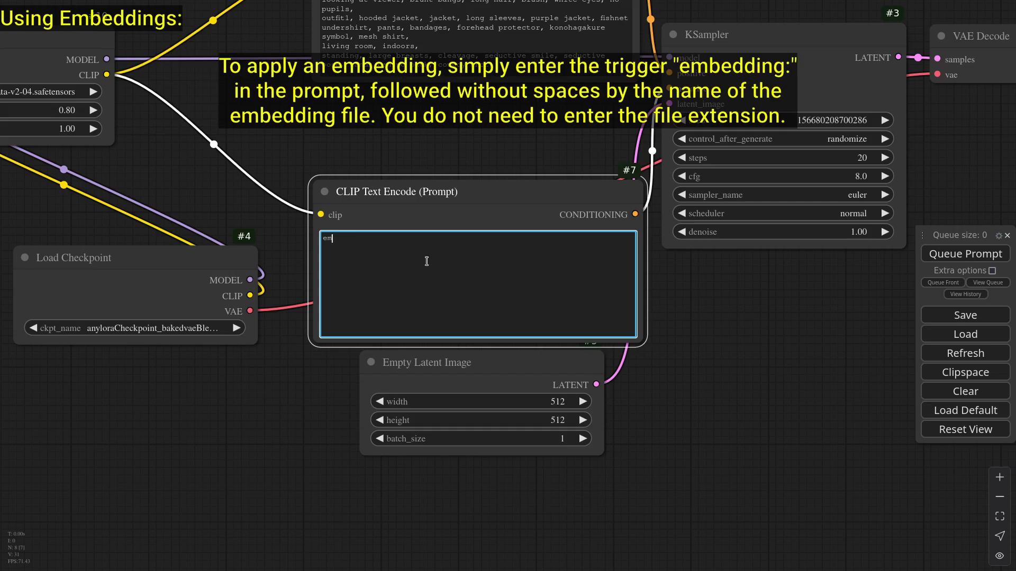
{"action": "type", "text": "bedding:"}
- Copy the name easynegative, without extension, from the file in Dolphin's embeddings folder and append it directly after "embedding:" in the negative prompt
{"action": "key", "text": "super"}
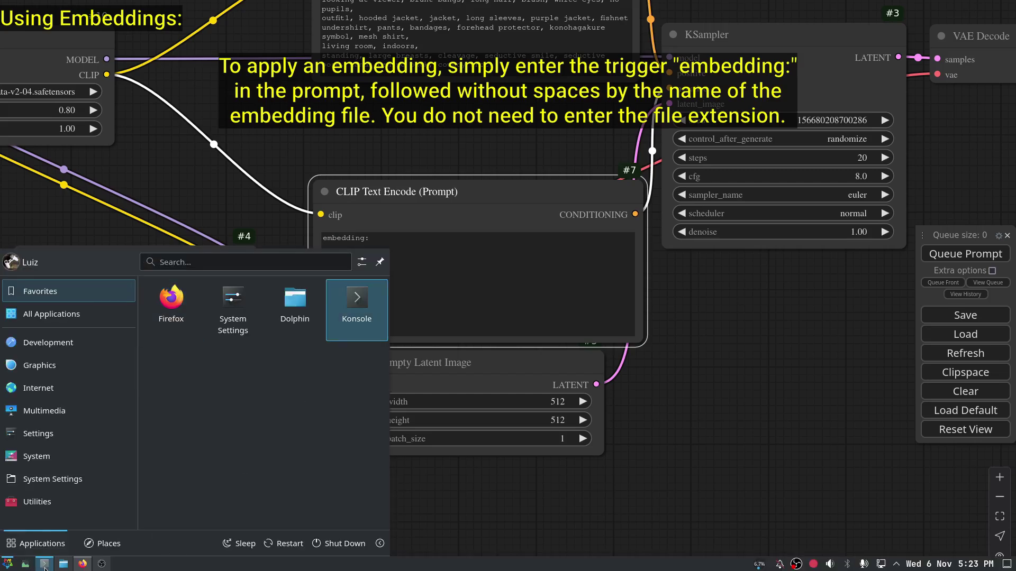
{"action": "left_click", "coordinate": [62, 565]}
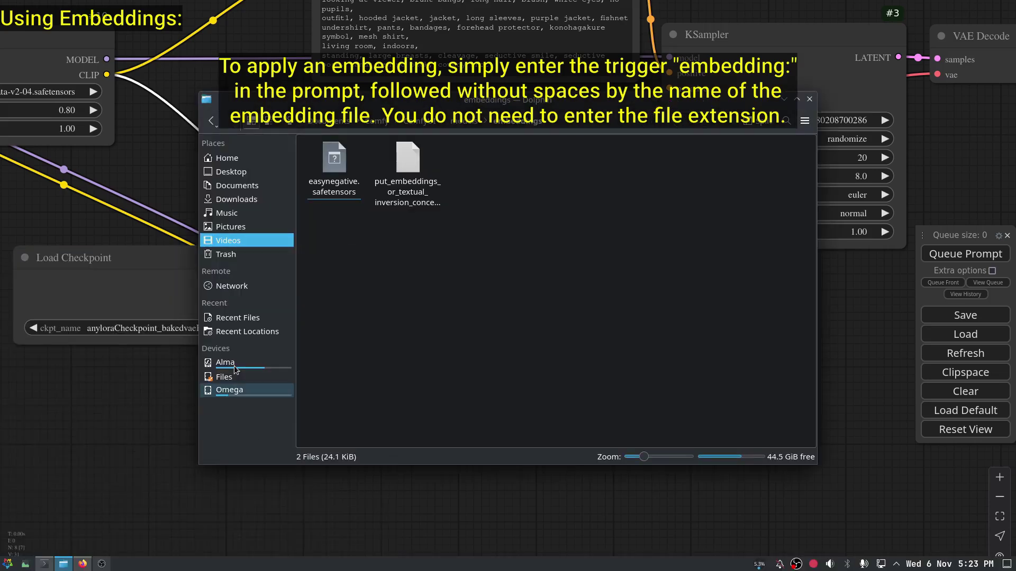
{"action": "left_click", "coordinate": [339, 185]}
{"action": "right_click", "coordinate": [326, 175]}
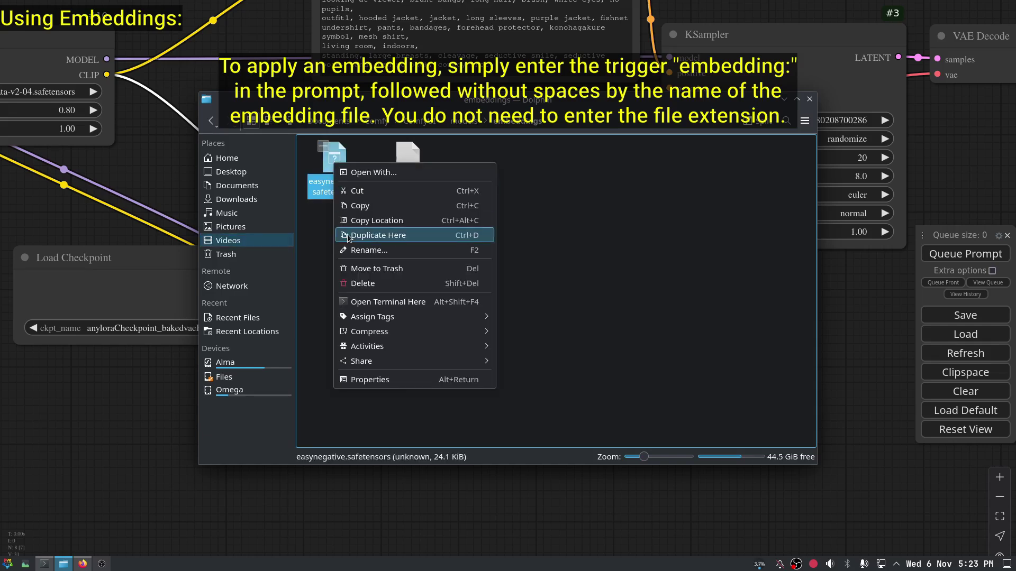
{"action": "left_click", "coordinate": [365, 250]}
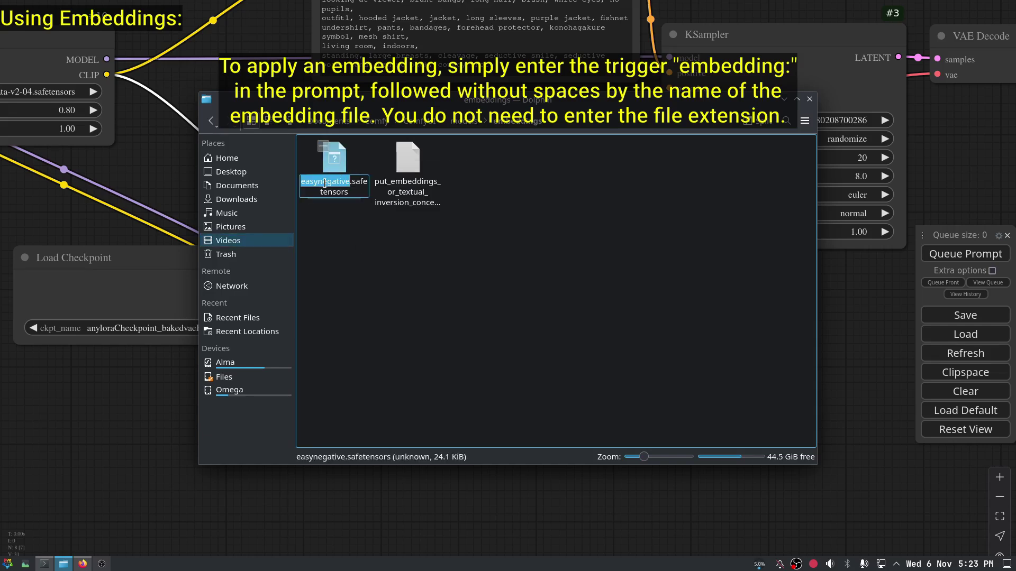
{"action": "right_click", "coordinate": [324, 183]}
{"action": "left_click", "coordinate": [377, 243]}
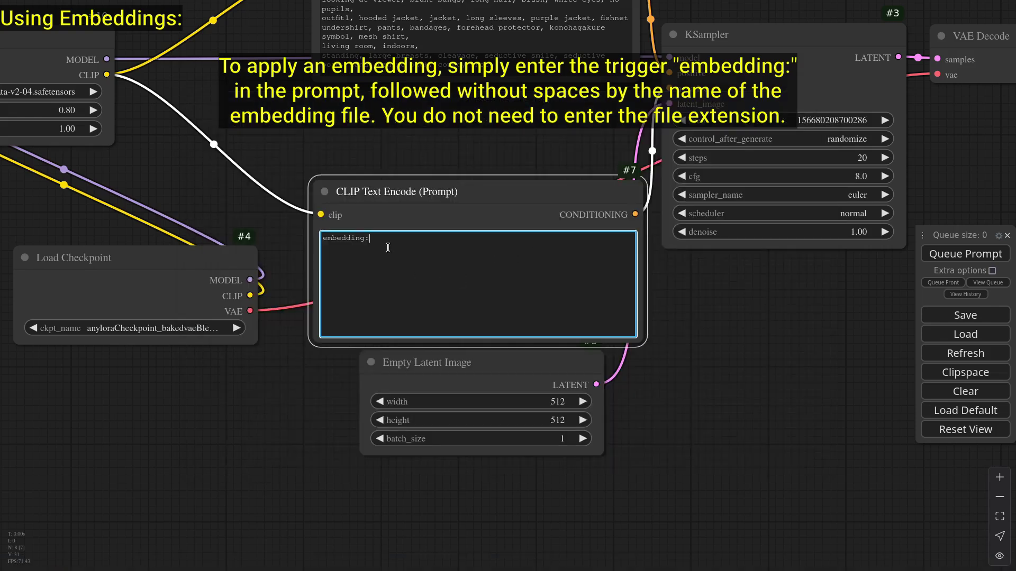
{"action": "key", "text": "ctrl+v"}
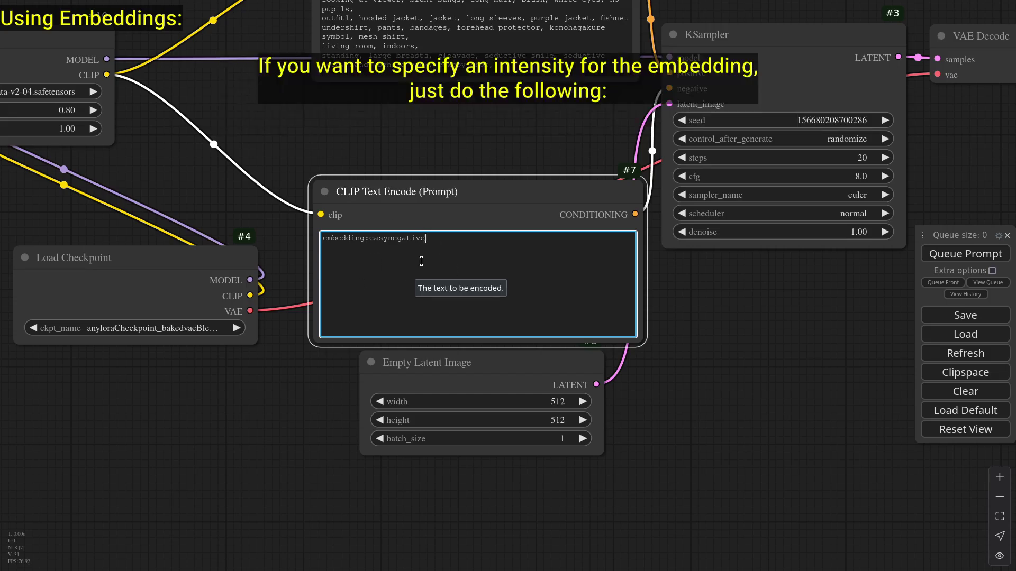
- Copy the negative prompt's embedding text and rewrite it in weighted form as (embedding:easynegative:0.7)
{"action": "left_click_drag", "start_coordinate": [323, 238], "coordinate": [426, 239]}
{"action": "right_click", "coordinate": [409, 242]}
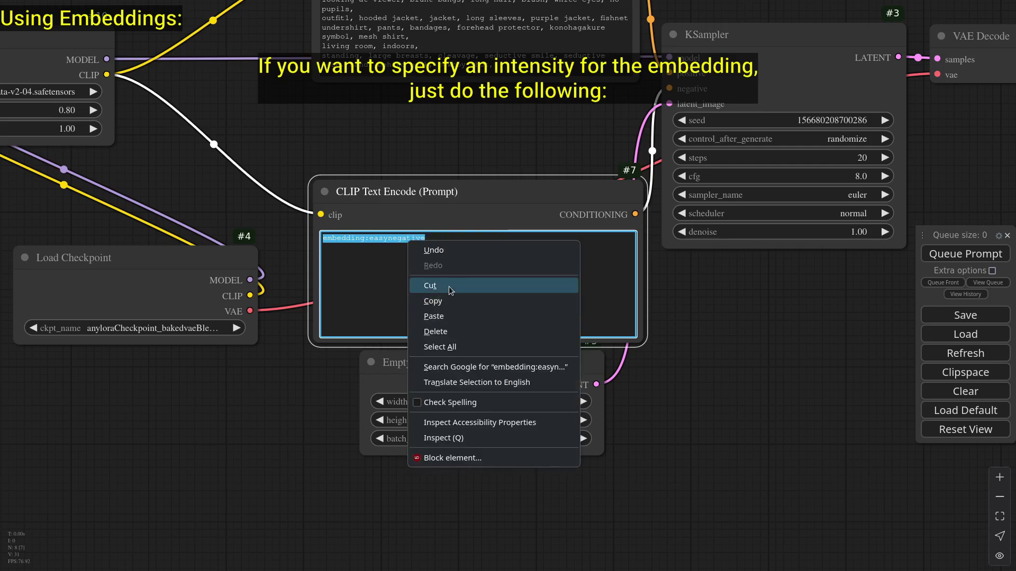
{"action": "left_click", "coordinate": [430, 298]}
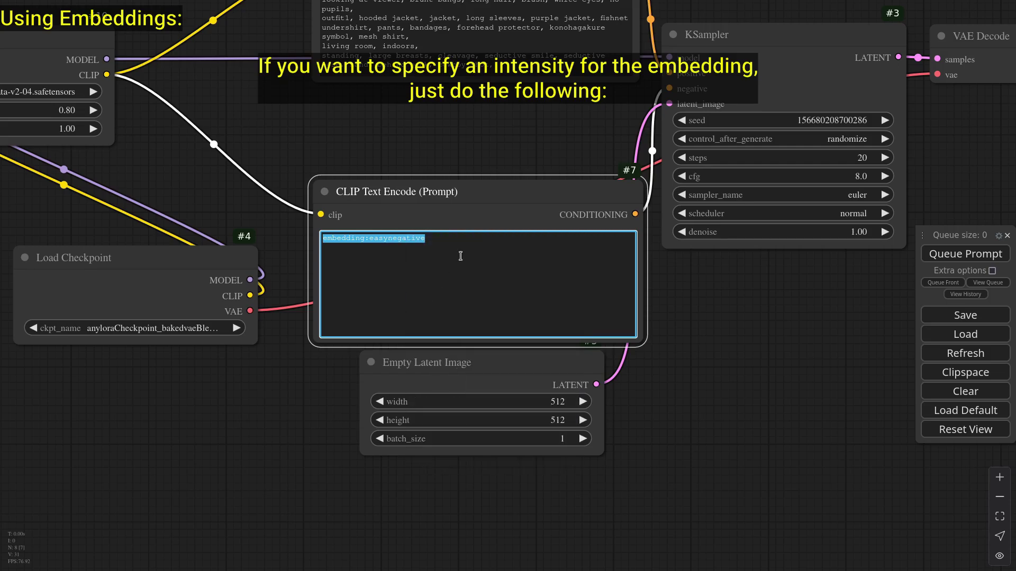
{"action": "key", "text": "BackSpace"}
{"action": "type", "text": "()"}
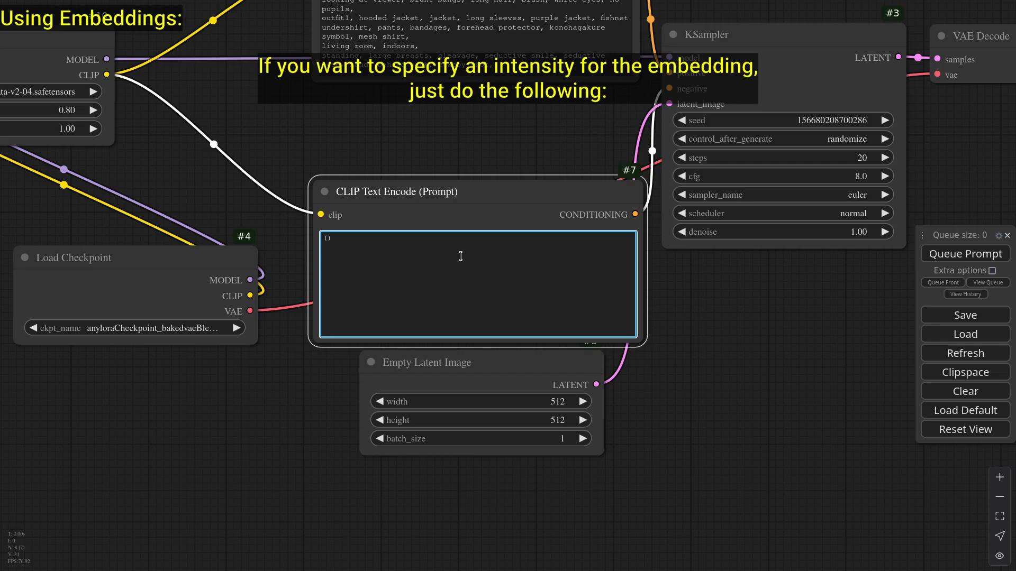
{"action": "key", "text": "ctrl+v"}
{"action": "type", "text": ":1"}
{"action": "key", "text": "BackSpace"}
{"action": "type", "text": "0.7"}
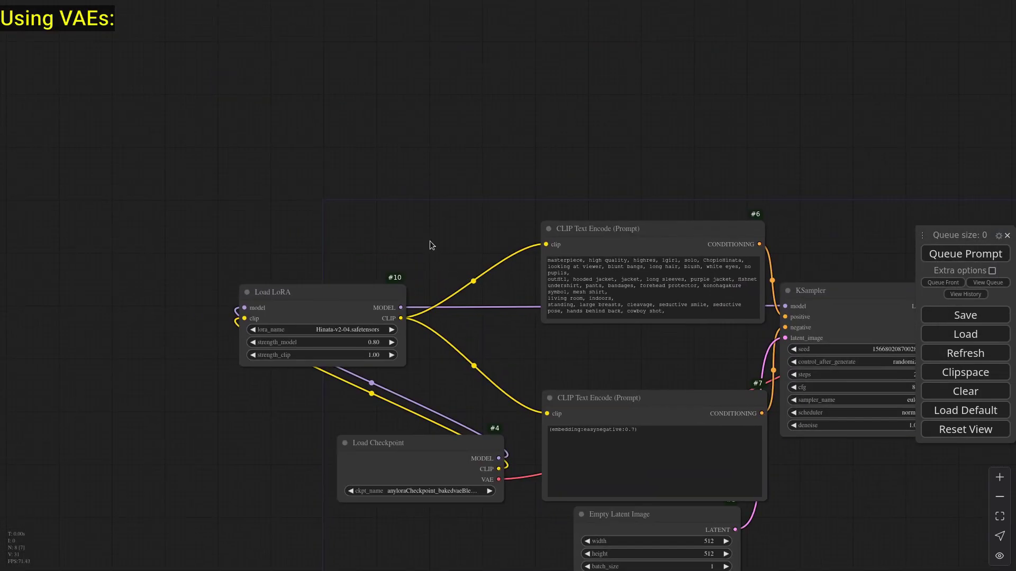
- Search the node library for "vae", add a Load VAE node and place it above the Load LoRA node
{"action": "scroll", "coordinate": [429, 240], "scroll_direction": "up", "scroll_amount": 3}
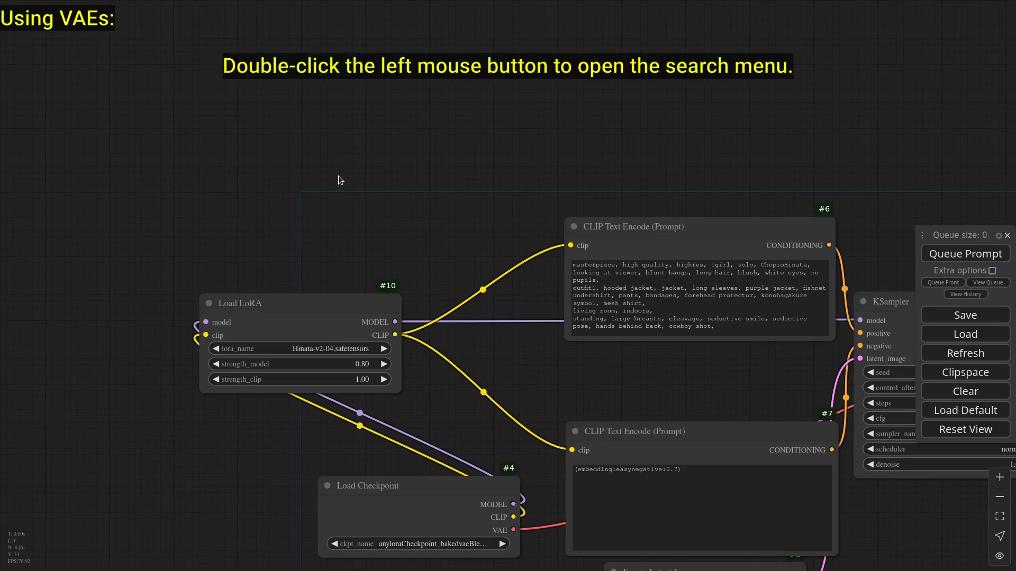
{"action": "double_click", "coordinate": [338, 177]}
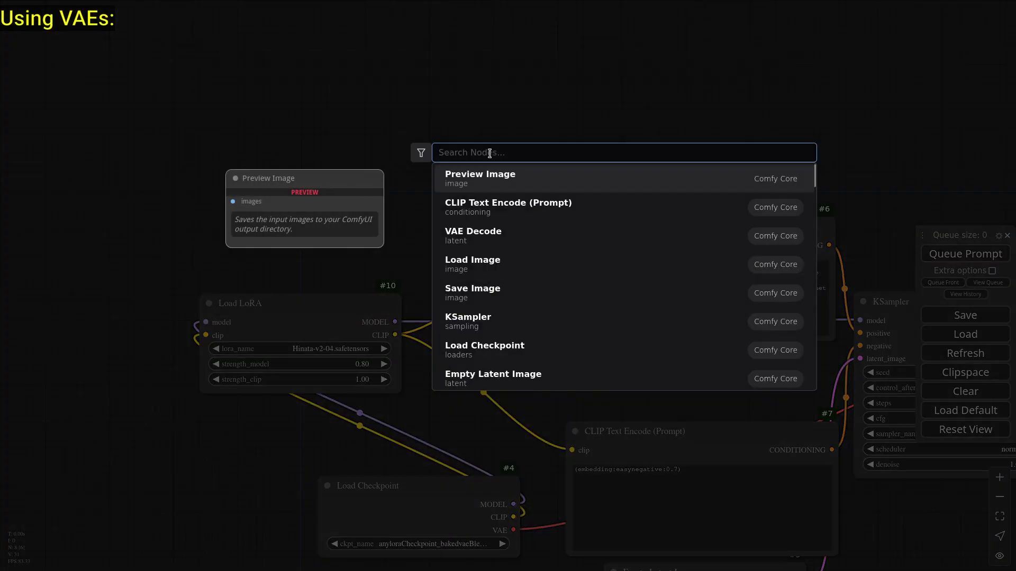
{"action": "type", "text": "vae"}
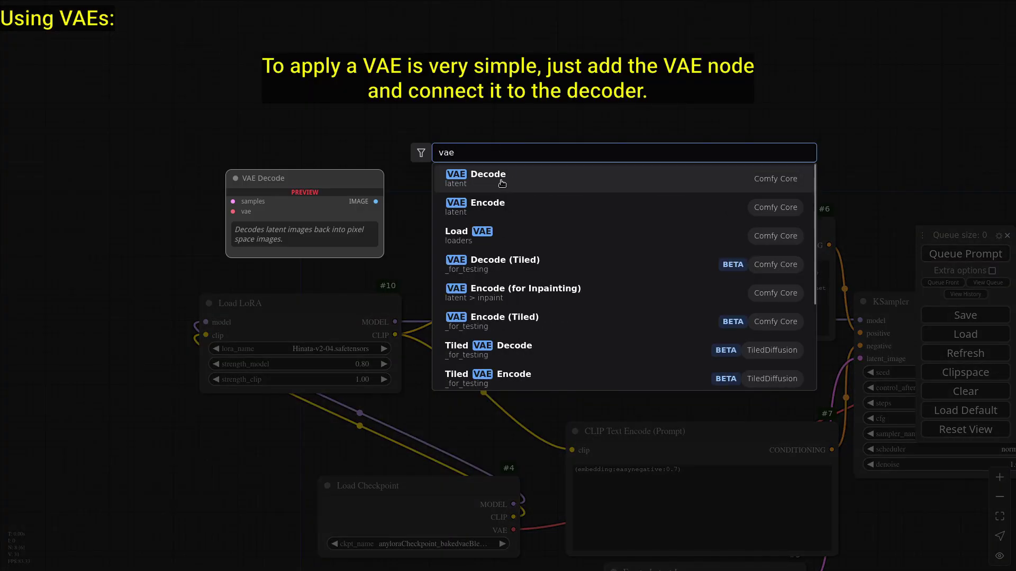
{"action": "left_click", "coordinate": [478, 241]}
{"action": "left_click_drag", "start_coordinate": [457, 174], "coordinate": [330, 155]}
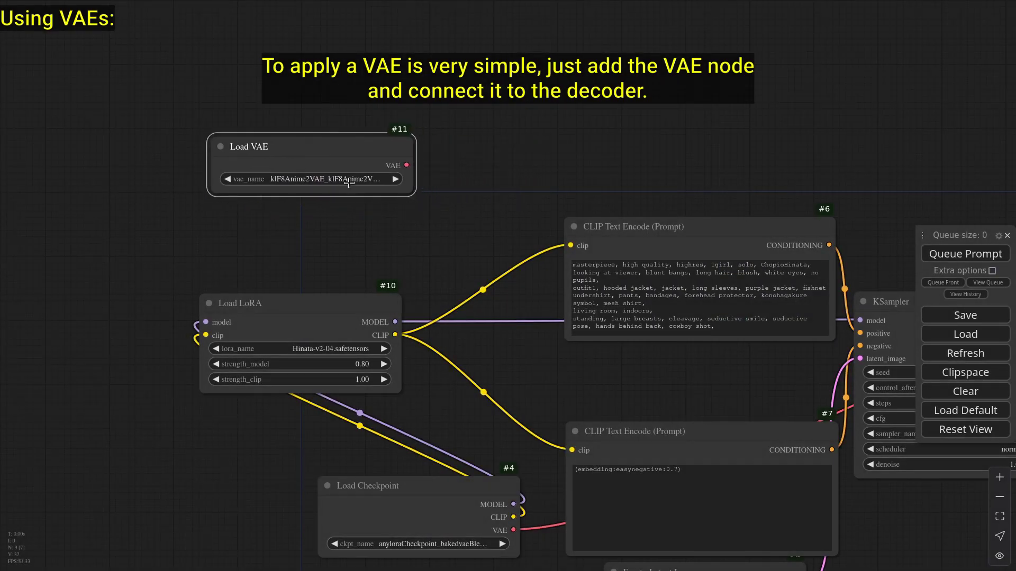
{"action": "left_click", "coordinate": [340, 214]}
- Move the queue panel clear of VAE Decode, and replace its checkpoint VAE link with one from Load VAE's VAE output
{"action": "left_click_drag", "start_coordinate": [680, 371], "coordinate": [577, 272]}
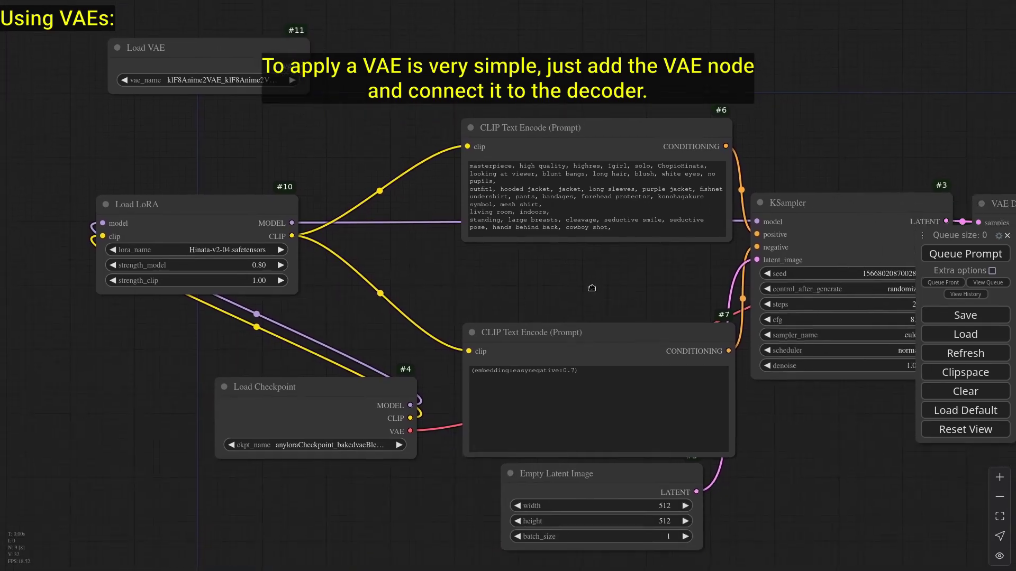
{"action": "left_click_drag", "start_coordinate": [947, 241], "coordinate": [962, 374]}
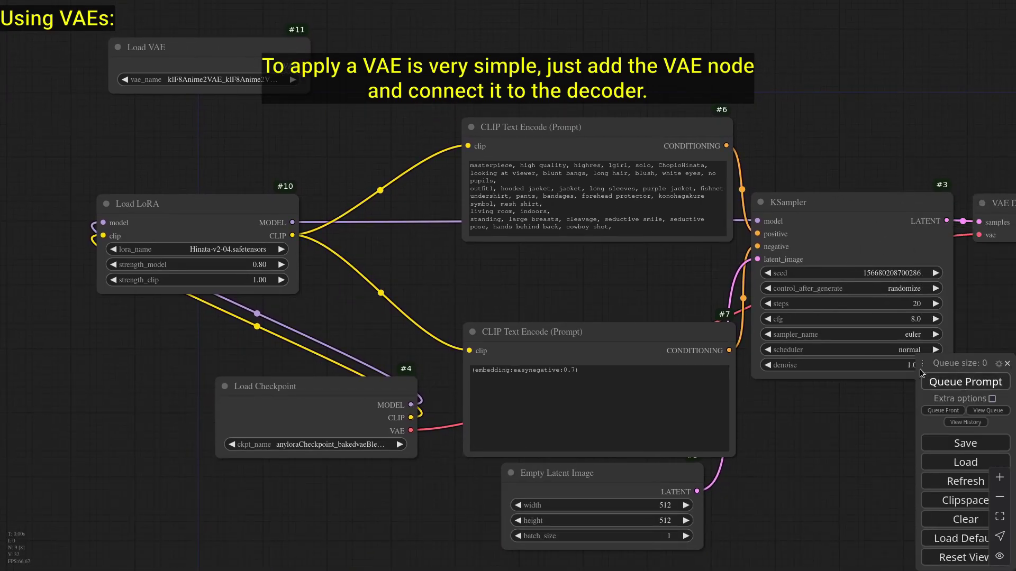
{"action": "left_click_drag", "start_coordinate": [979, 248], "coordinate": [361, 406]}
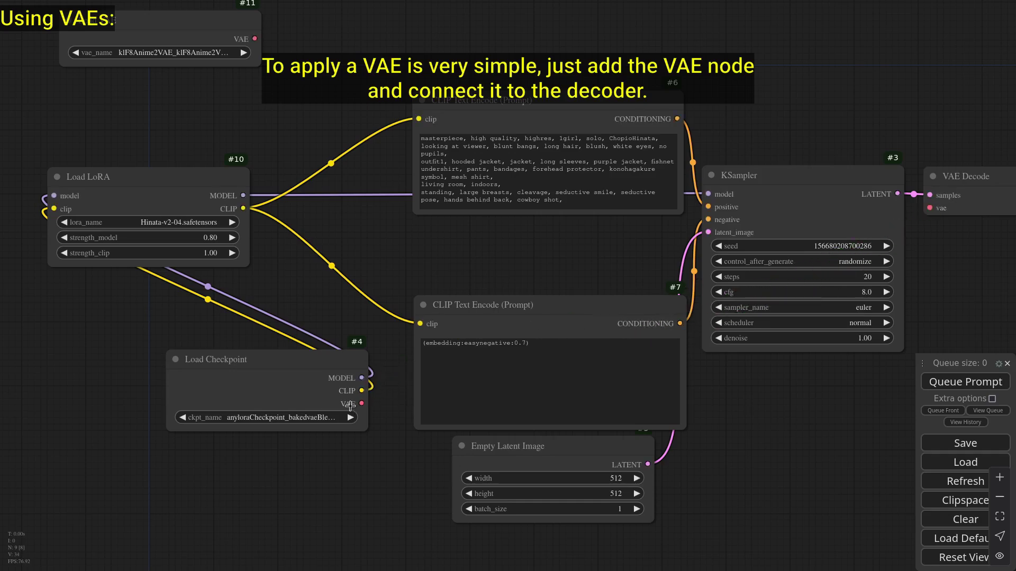
{"action": "left_click_drag", "start_coordinate": [261, 107], "coordinate": [180, 203]}
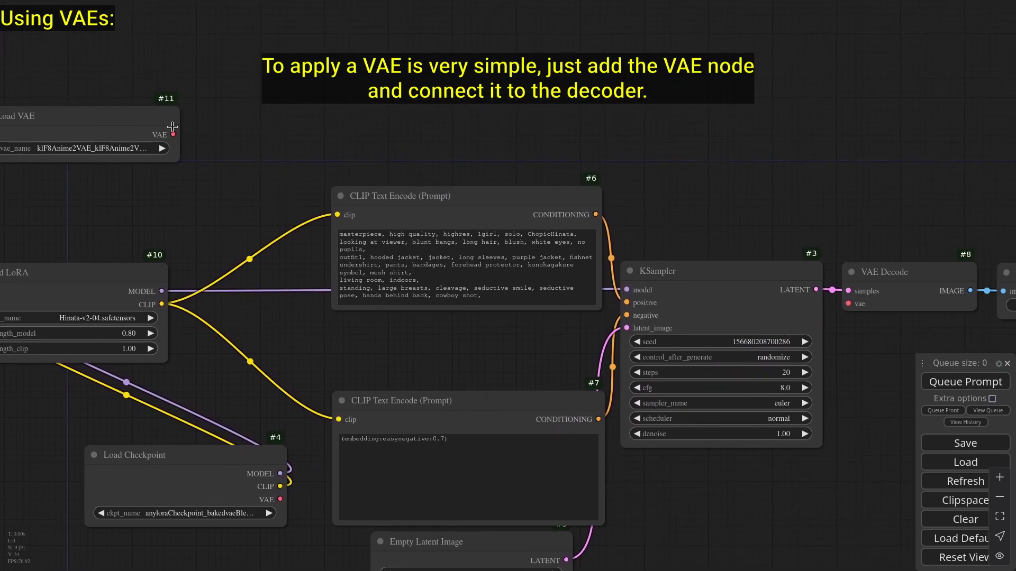
{"action": "left_click_drag", "start_coordinate": [174, 135], "coordinate": [849, 304]}
- Examine the finished node connections across the workflow and the generated picture in the Save Image node up close
{"action": "left_click_drag", "start_coordinate": [786, 181], "coordinate": [794, 173]}
{"action": "scroll", "coordinate": [793, 173], "scroll_direction": "down", "scroll_amount": 3}
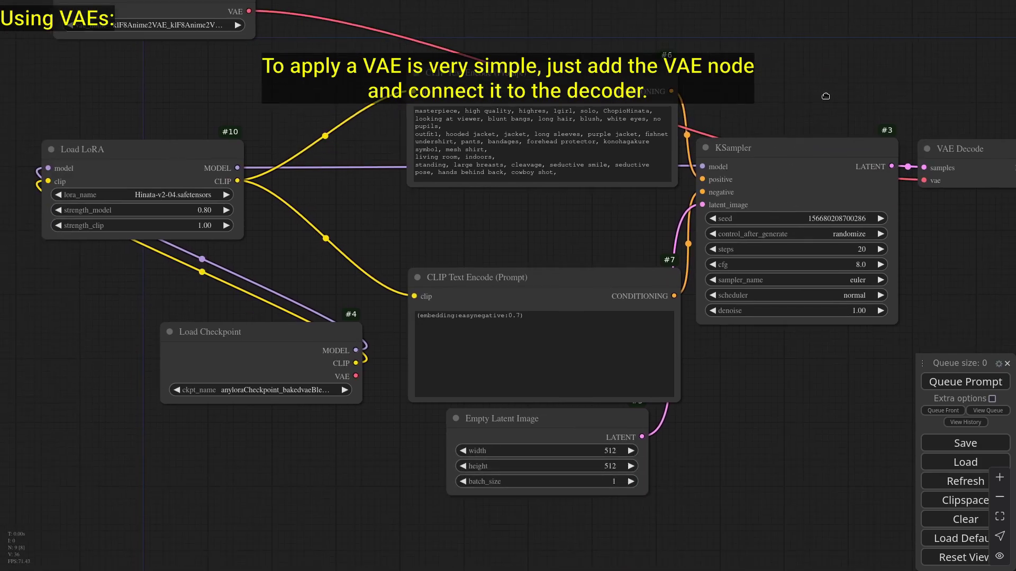
{"action": "scroll", "coordinate": [794, 174], "scroll_direction": "up", "scroll_amount": 3}
{"action": "left_click_drag", "start_coordinate": [626, 166], "coordinate": [1000, 153]}
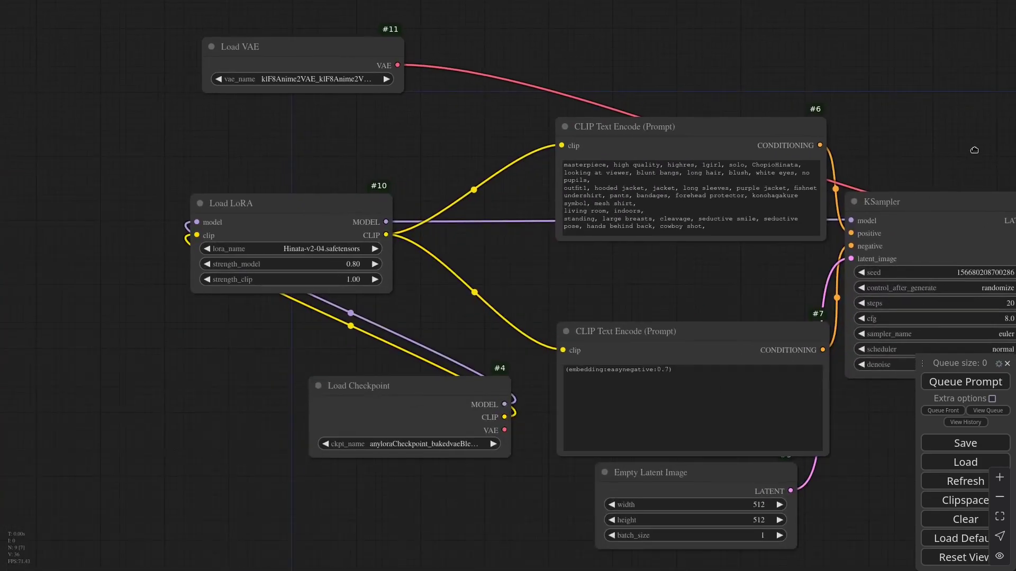
{"action": "scroll", "coordinate": [910, 168], "scroll_direction": "down", "scroll_amount": 2}
{"action": "left_click_drag", "start_coordinate": [910, 168], "coordinate": [679, 171]}
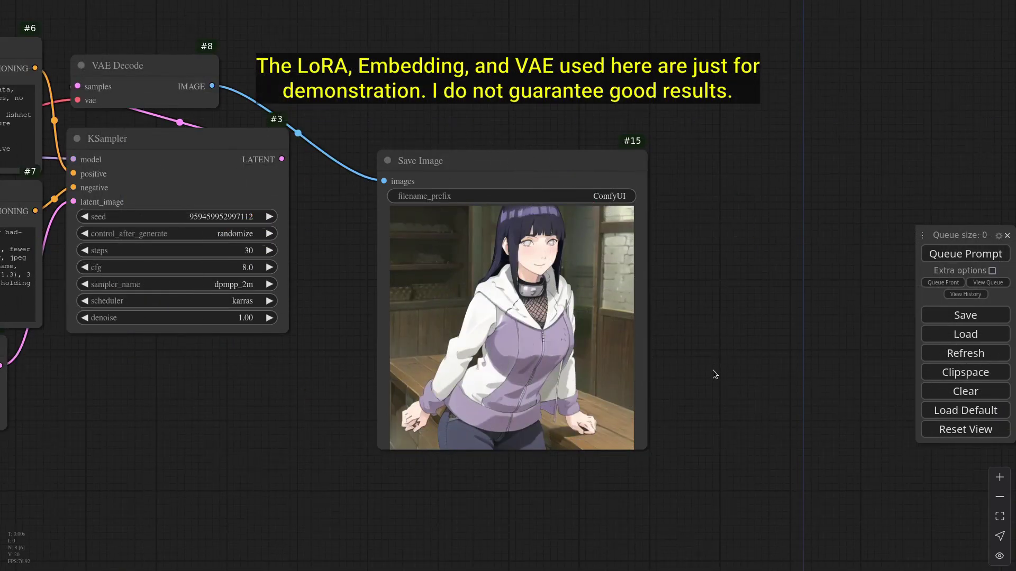
{"action": "left_click_drag", "start_coordinate": [713, 370], "coordinate": [633, 379]}
{"action": "scroll", "coordinate": [659, 355], "scroll_direction": "up", "scroll_amount": 1}
{"action": "scroll", "coordinate": [659, 356], "scroll_direction": "up", "scroll_amount": 5}
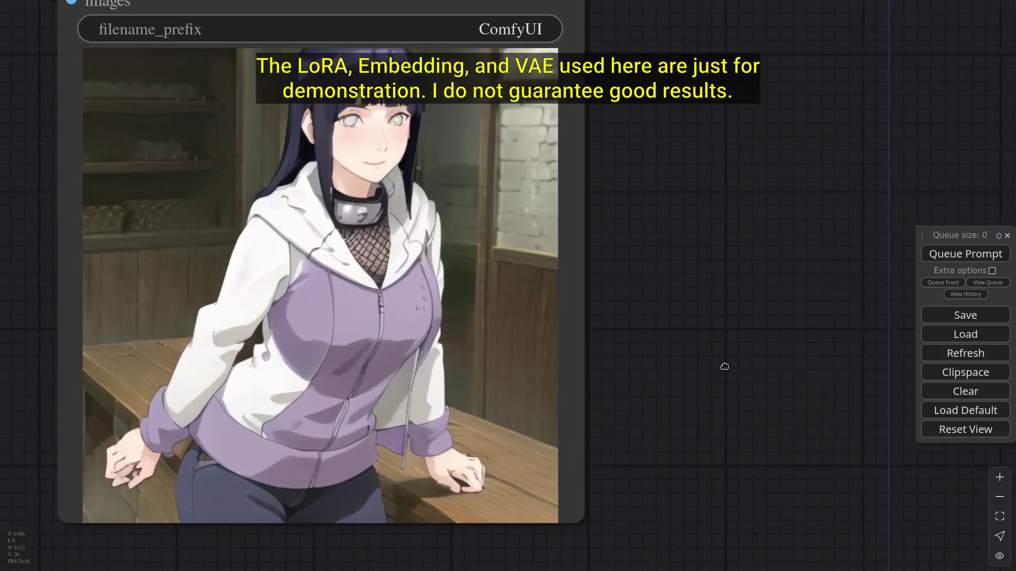
{"action": "left_click_drag", "start_coordinate": [723, 368], "coordinate": [805, 361]}
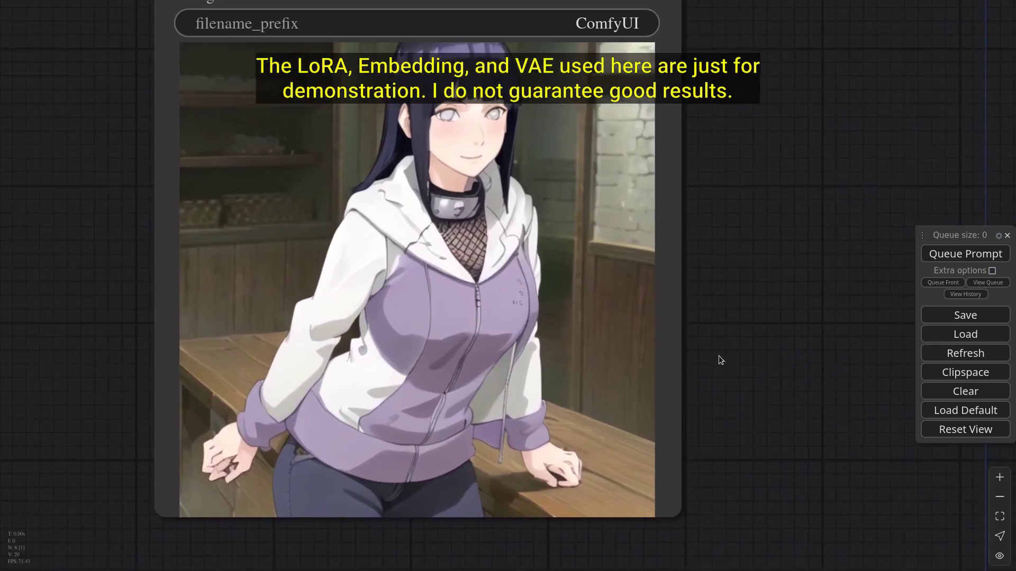